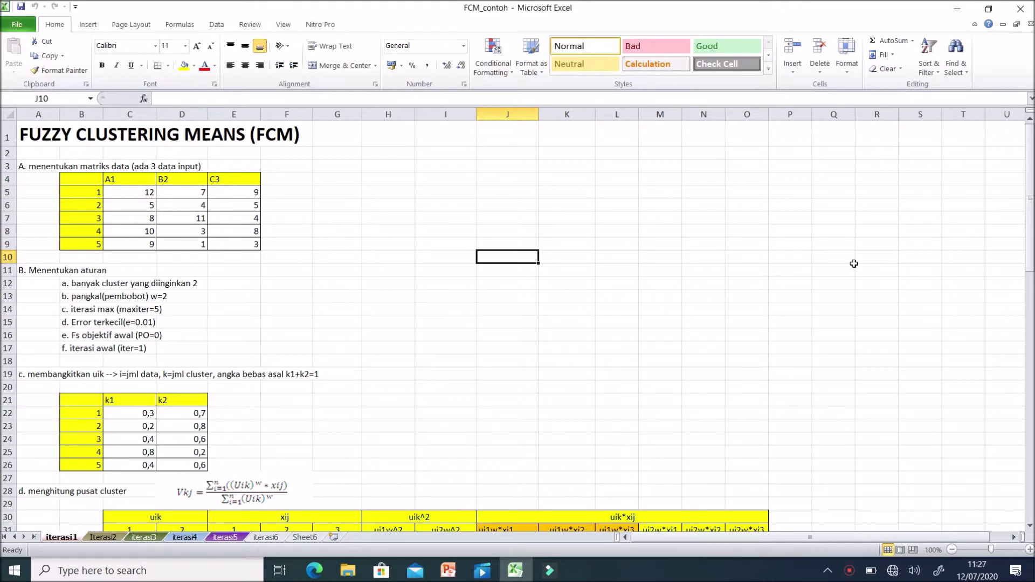
# Examine the k1 and k2 columns alongside the weighting exponent and maximum iteration rules in section B
pyautogui.click(118, 400)
pyautogui.click(172, 402)
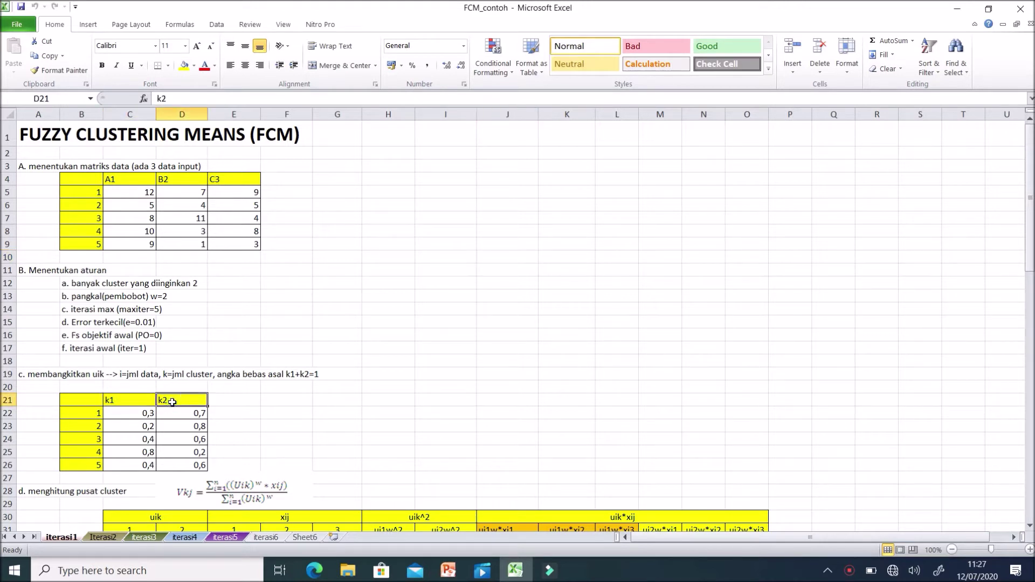
pyautogui.click(232, 402)
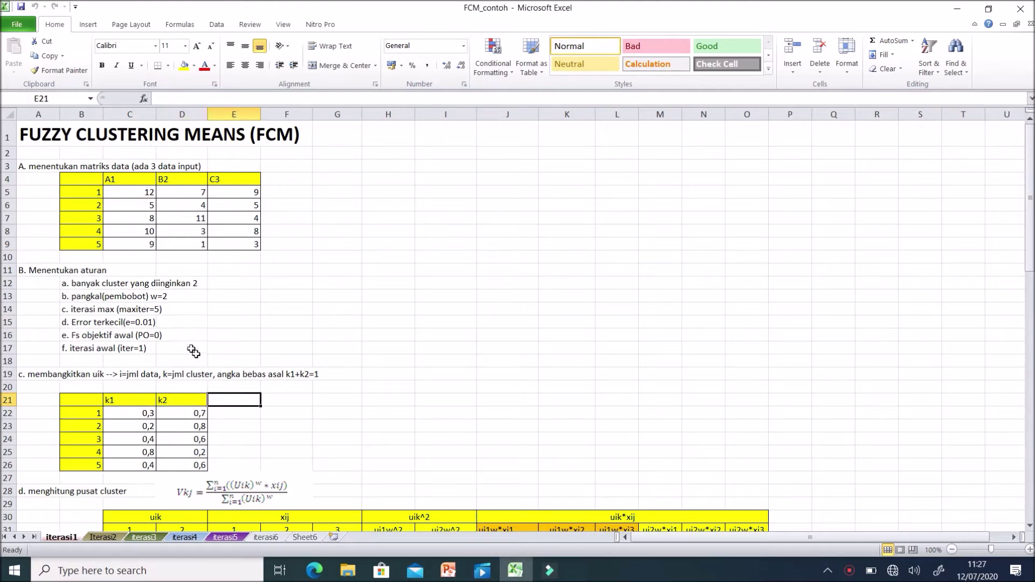
pyautogui.click(116, 401)
pyautogui.click(229, 402)
pyautogui.click(267, 400)
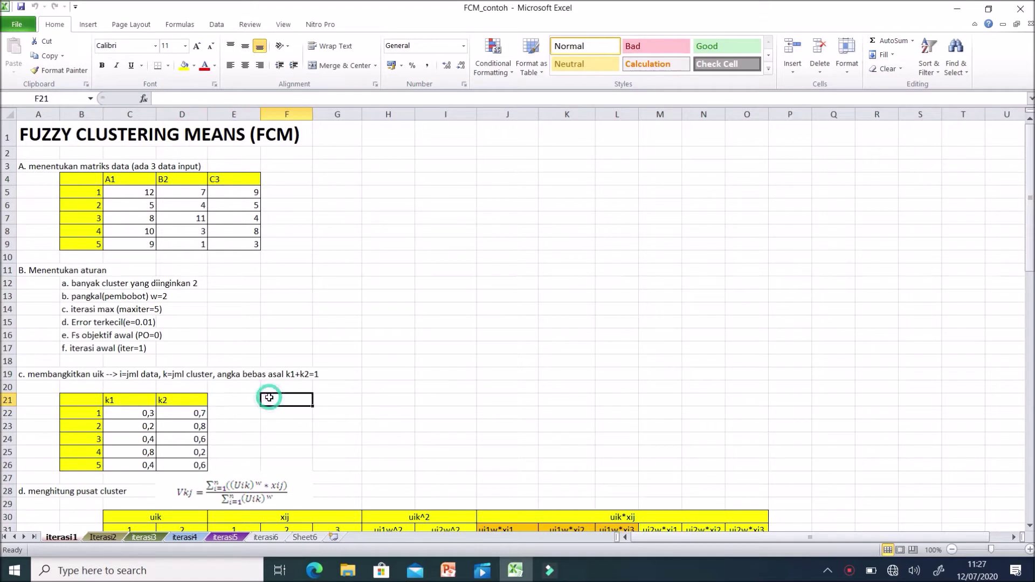
pyautogui.click(80, 297)
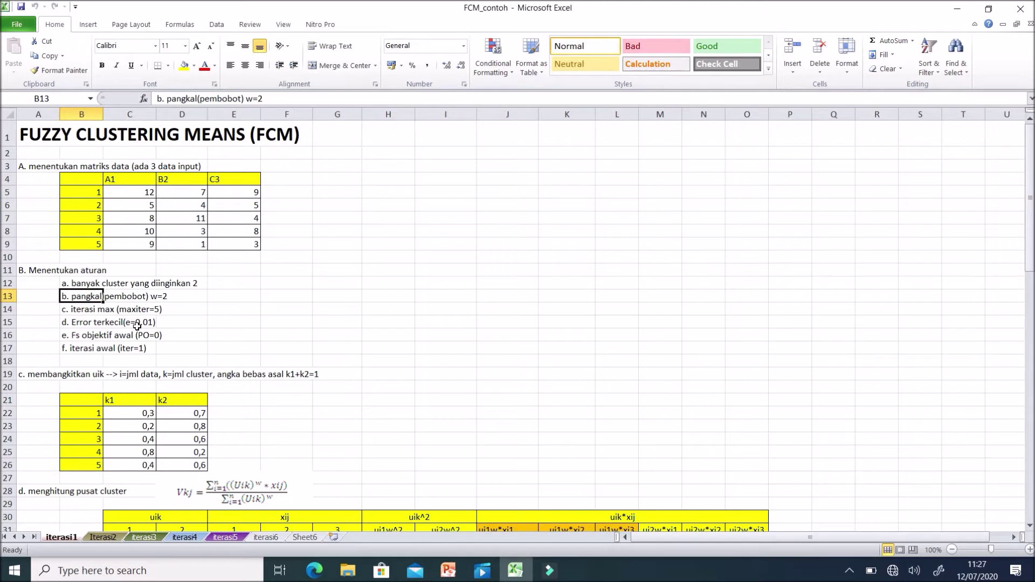
pyautogui.click(96, 312)
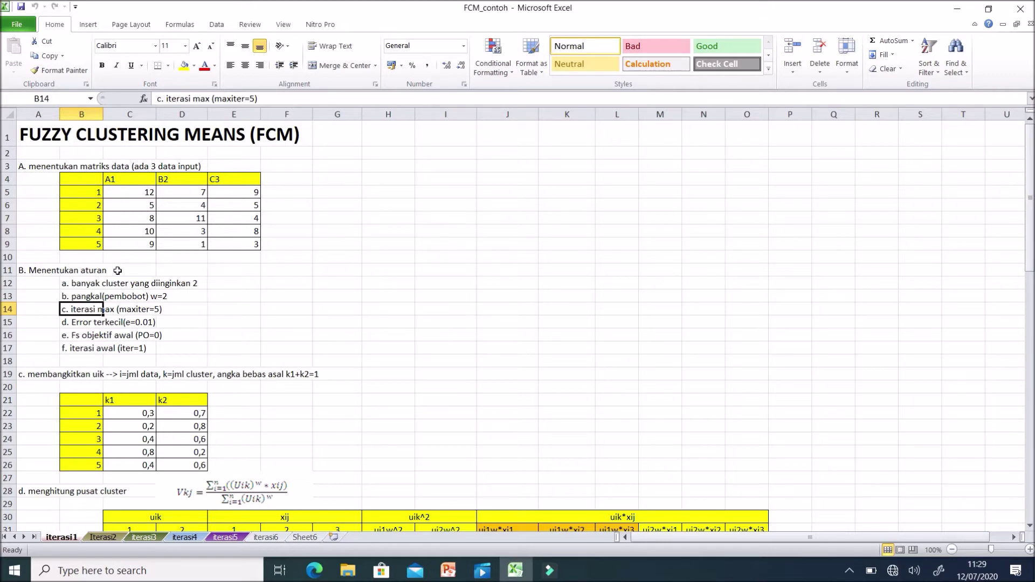
# Compare the k1 and k2 headers of the uik matrix in section c with the desired number of clusters in section B
pyautogui.click(78, 375)
pyautogui.scroll(-2, 148, 321)
pyautogui.scroll(-2, 148, 322)
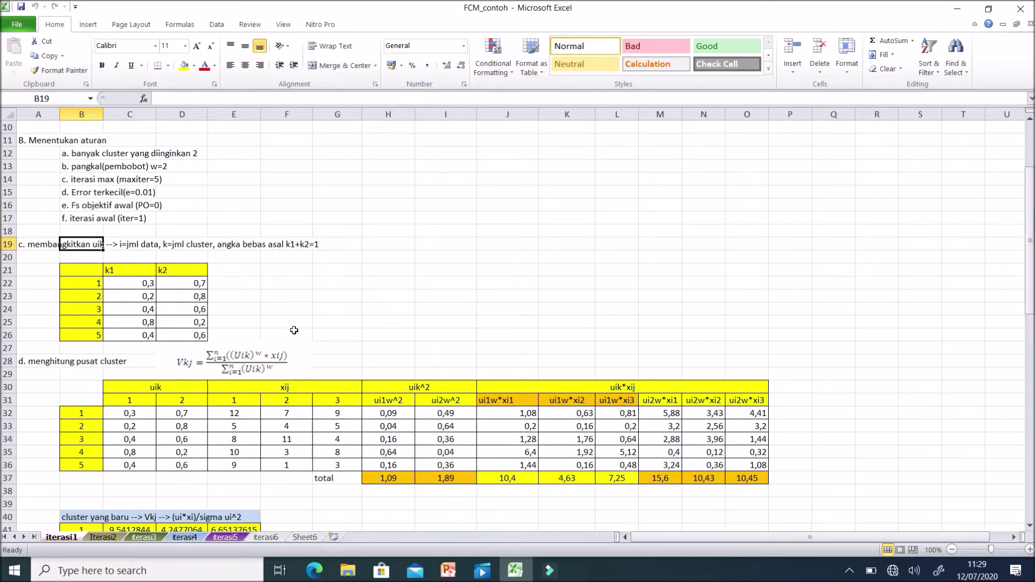
pyautogui.click(115, 269)
pyautogui.click(177, 269)
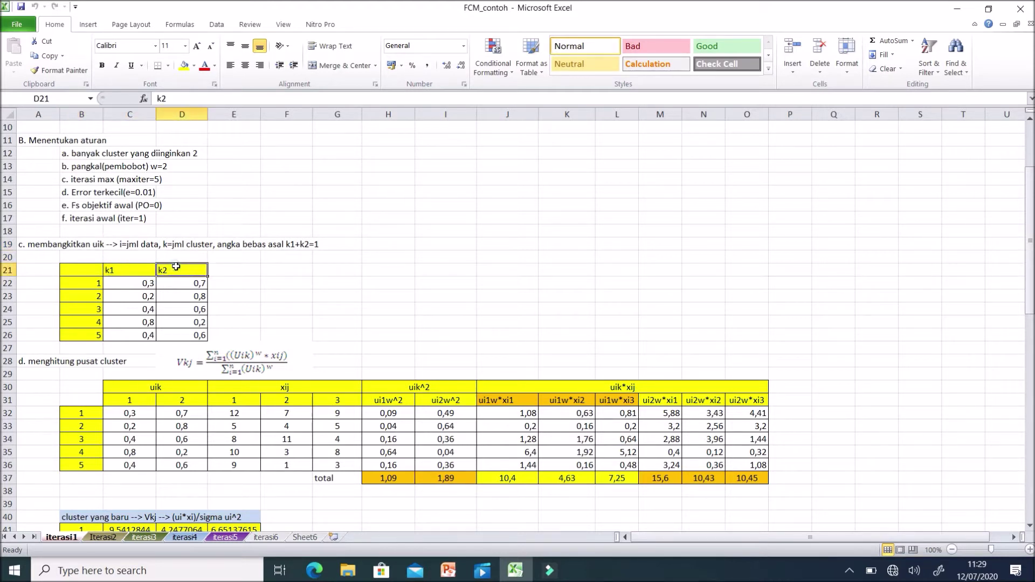
pyautogui.click(94, 150)
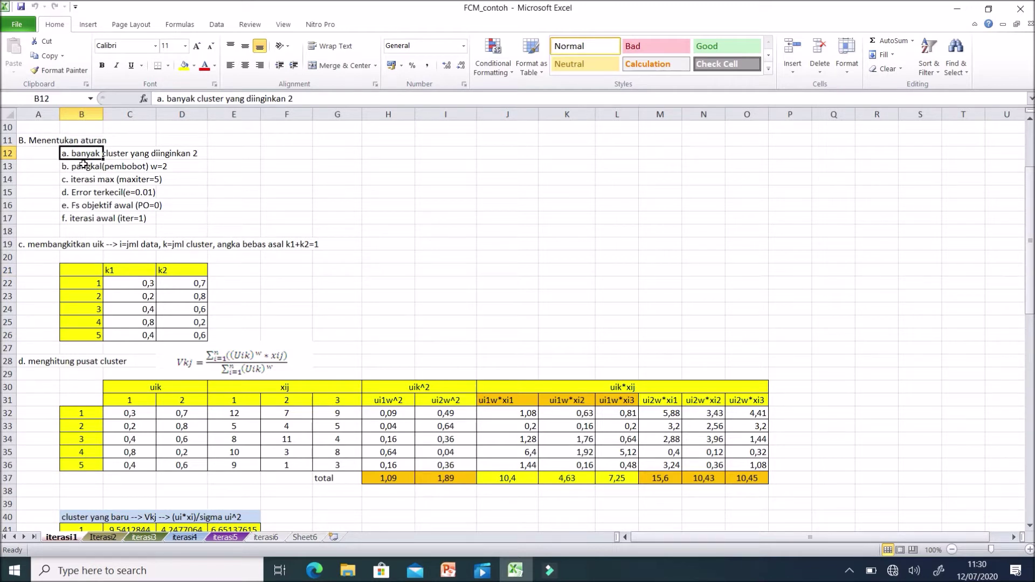
pyautogui.click(136, 270)
pyautogui.click(174, 267)
pyautogui.click(139, 272)
pyautogui.click(165, 271)
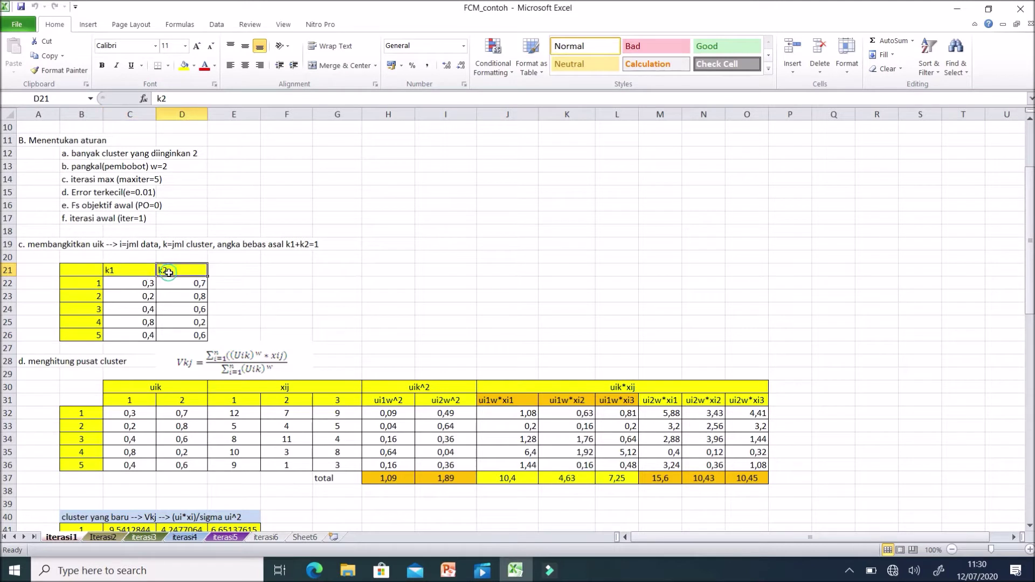
pyautogui.click(146, 272)
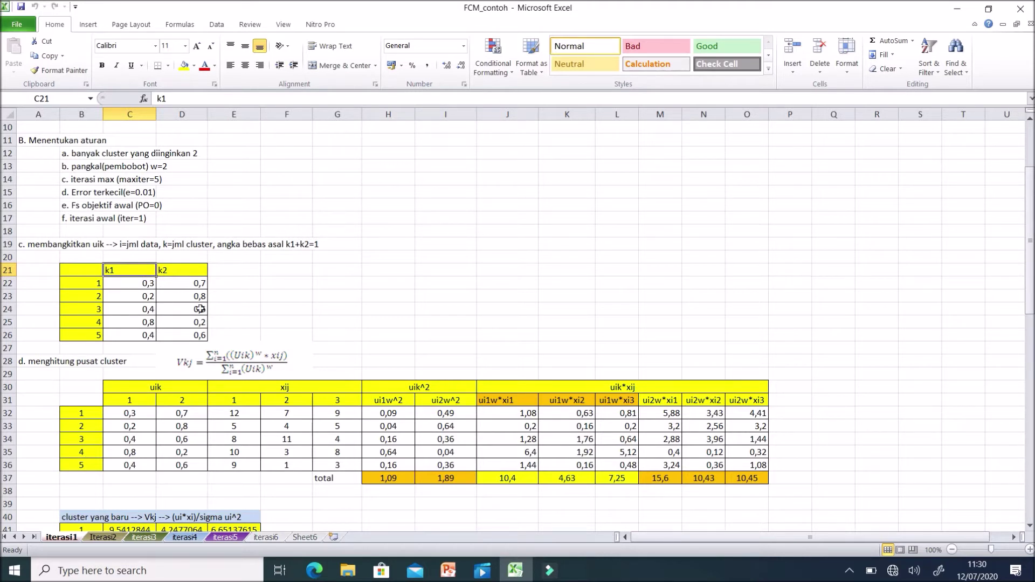
# Compare the data rows of the uik matrix with the input data matrix in section A
pyautogui.moveTo(98, 281); pyautogui.dragTo(99, 346)
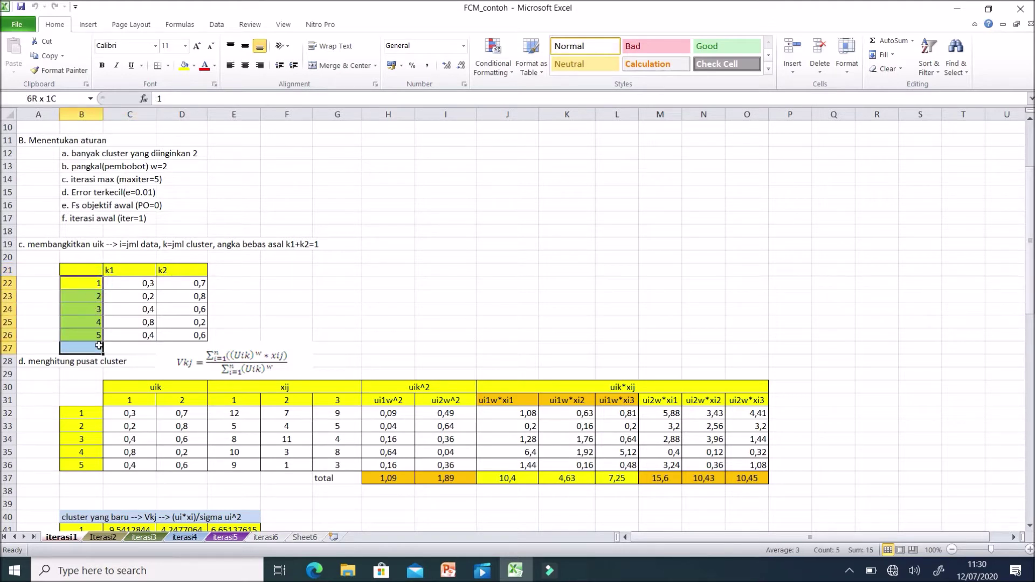
pyautogui.click(148, 309)
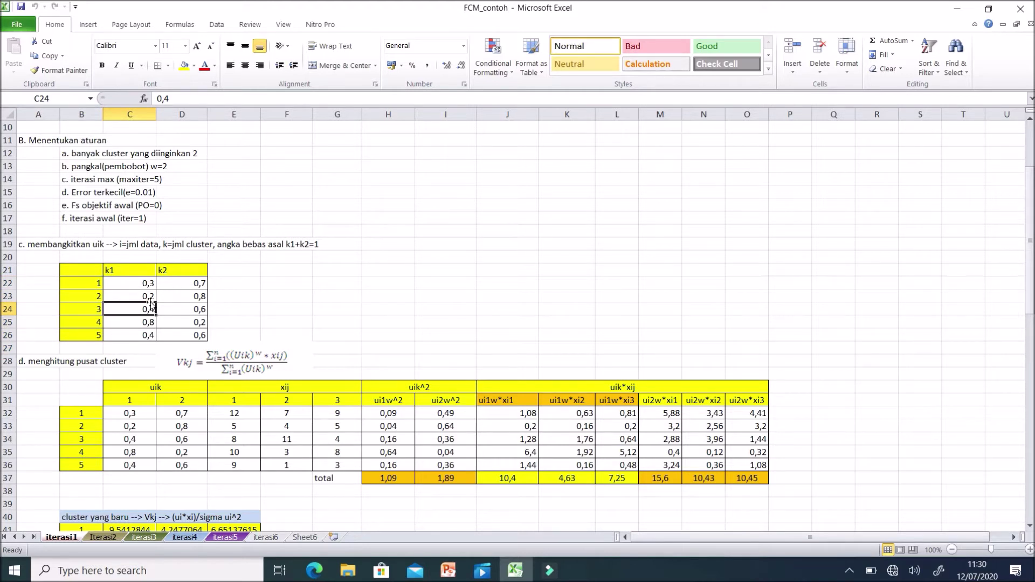
pyautogui.click(78, 287)
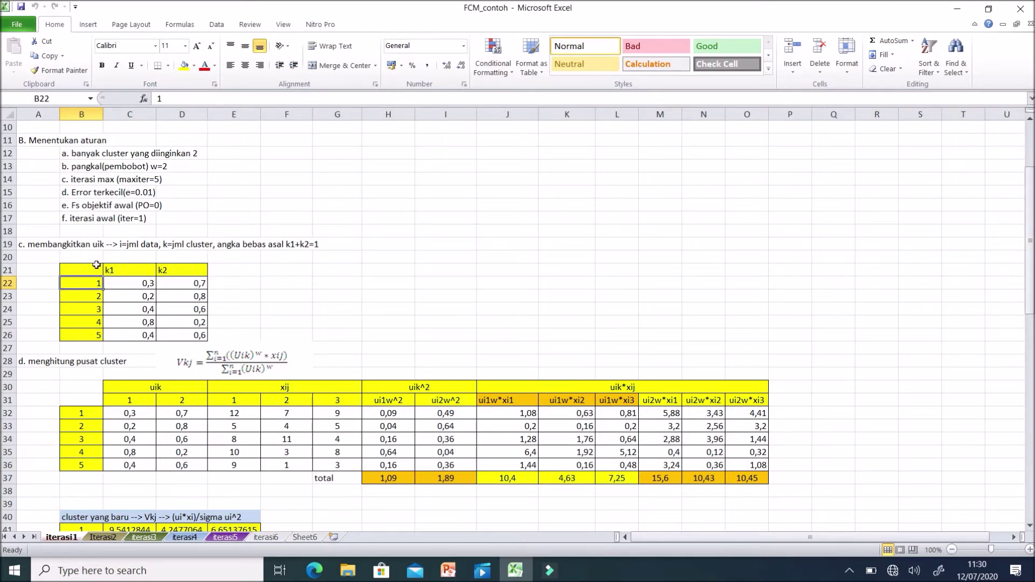
pyautogui.click(162, 287)
pyautogui.click(128, 281)
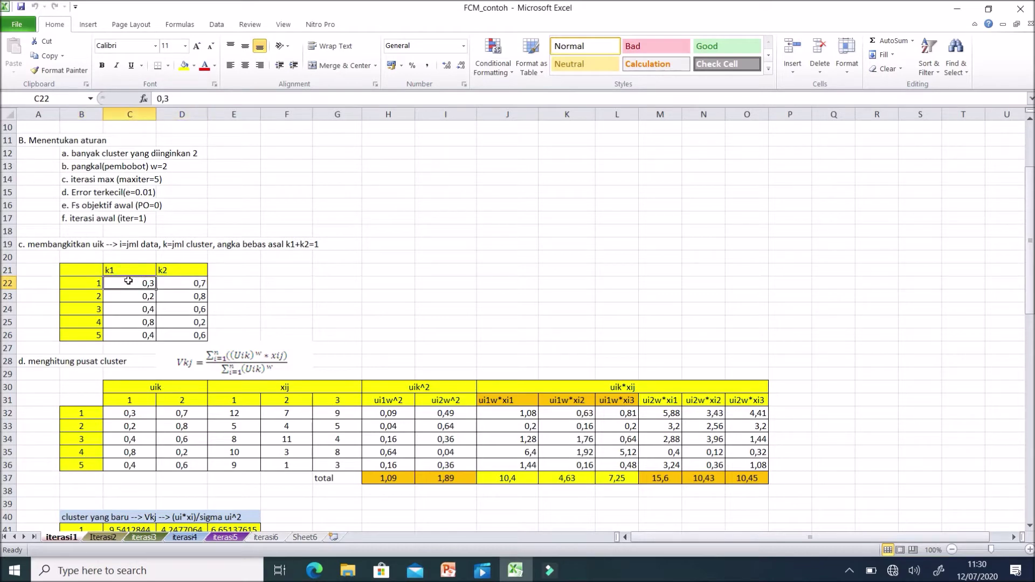
pyautogui.scroll(3, 156, 293)
pyautogui.moveTo(130, 192); pyautogui.dragTo(224, 244)
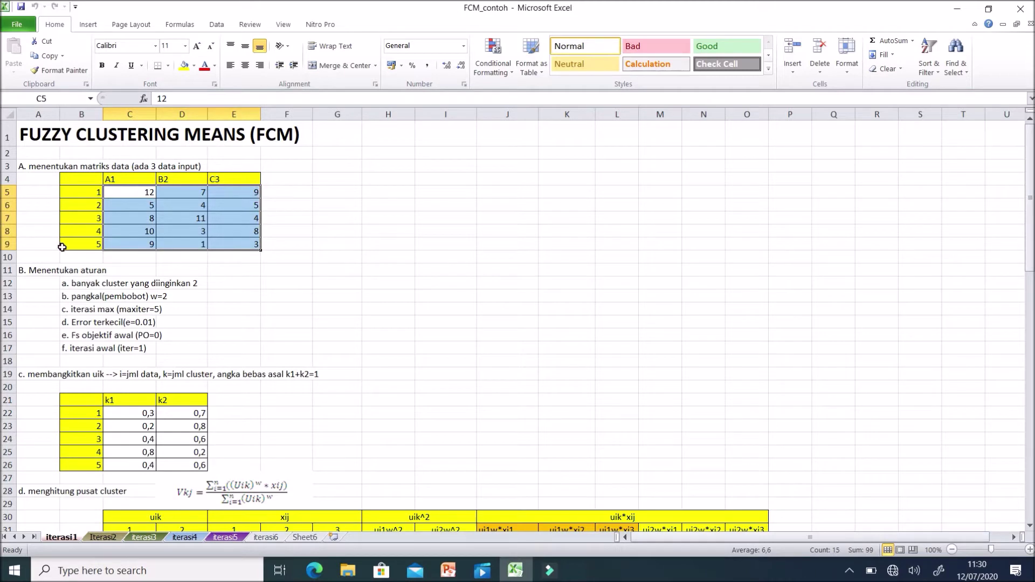
pyautogui.scroll(-1, 239, 287)
pyautogui.scroll(-1, 239, 286)
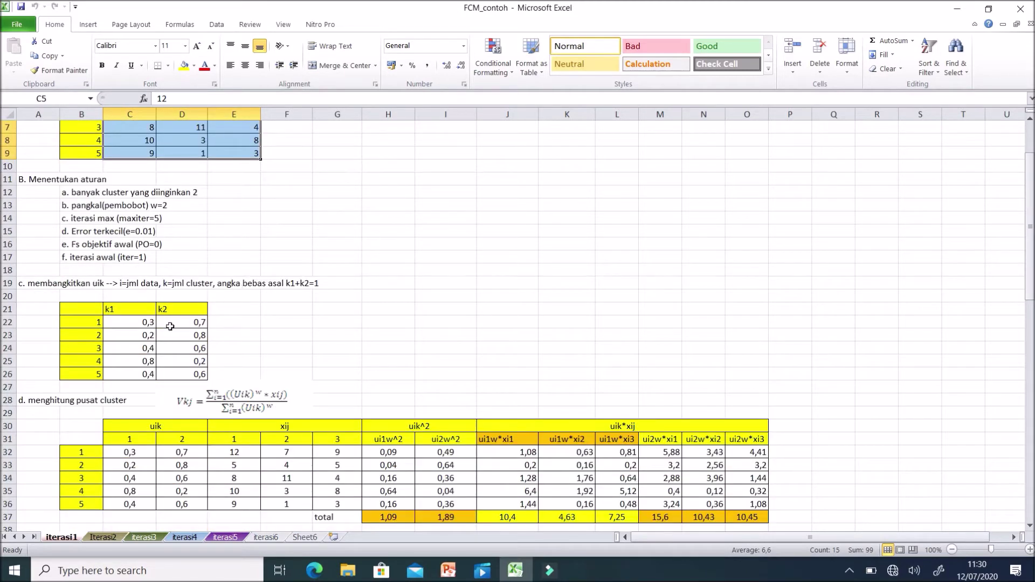
# Review the initial k1 and k2 membership values in section c against the cluster count and the k1+k2=1 rule
pyautogui.click(142, 324)
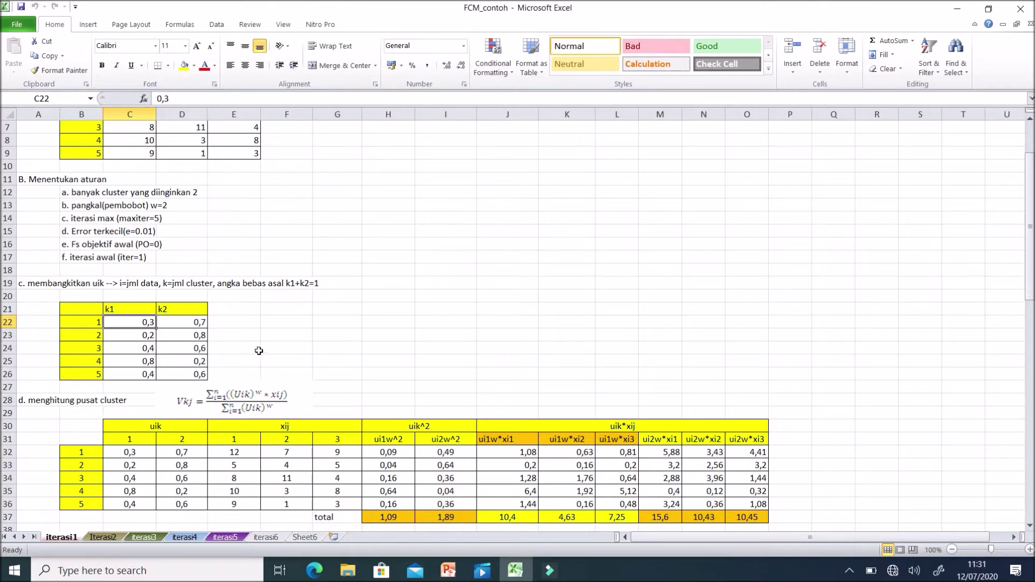
pyautogui.moveTo(140, 322); pyautogui.dragTo(144, 371)
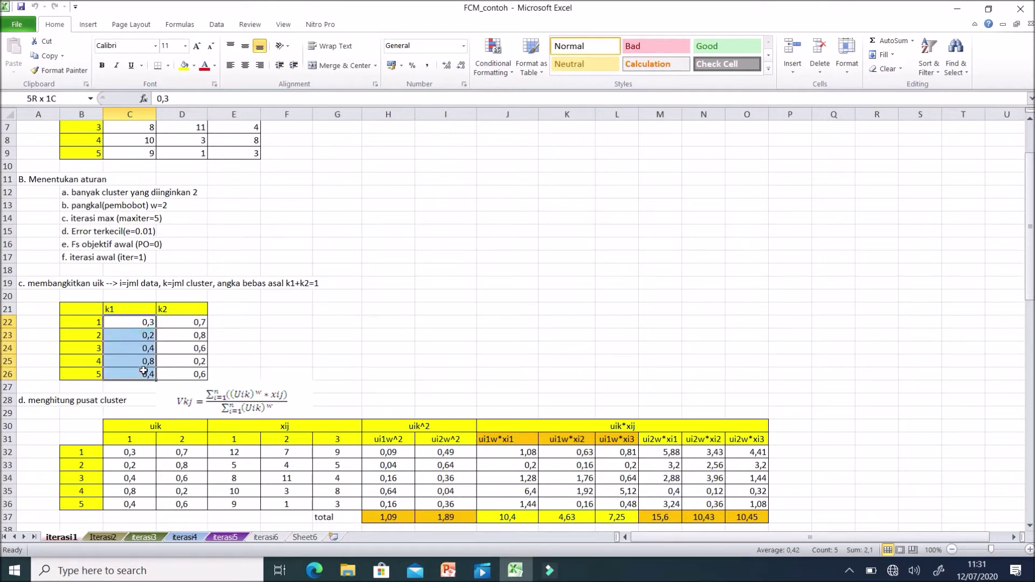
pyautogui.moveTo(173, 322); pyautogui.dragTo(188, 370)
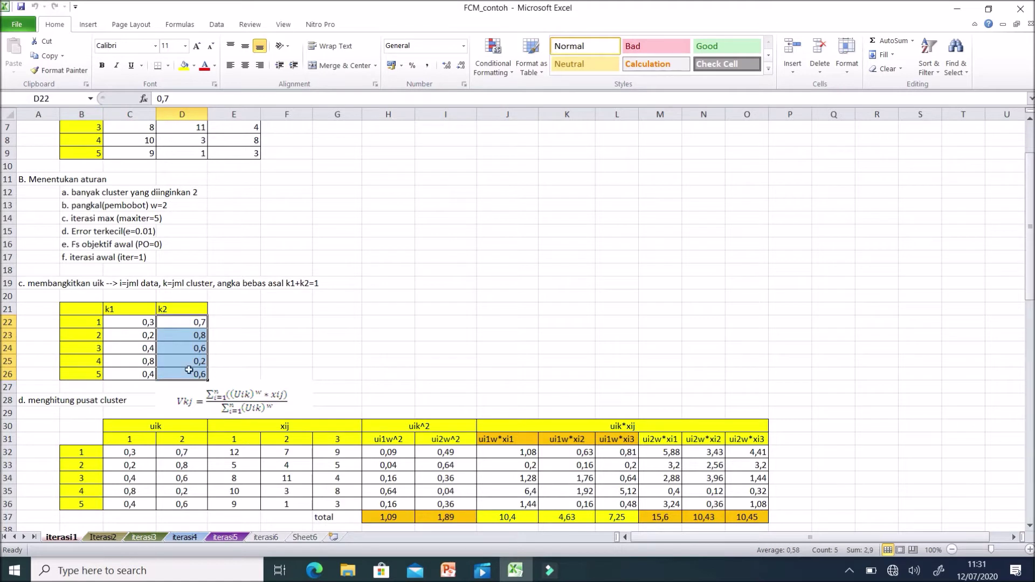
pyautogui.click(231, 327)
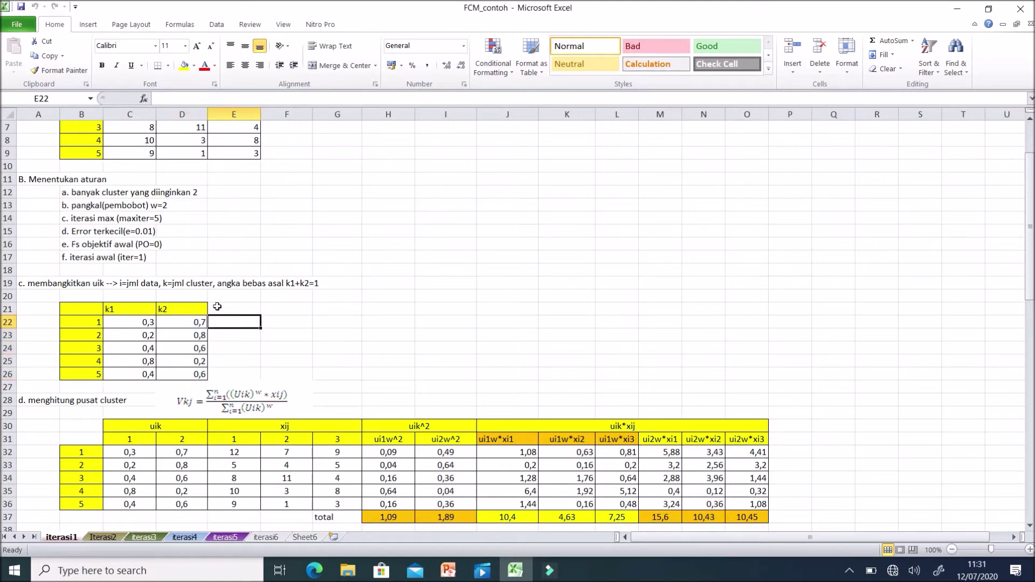
pyautogui.click(111, 194)
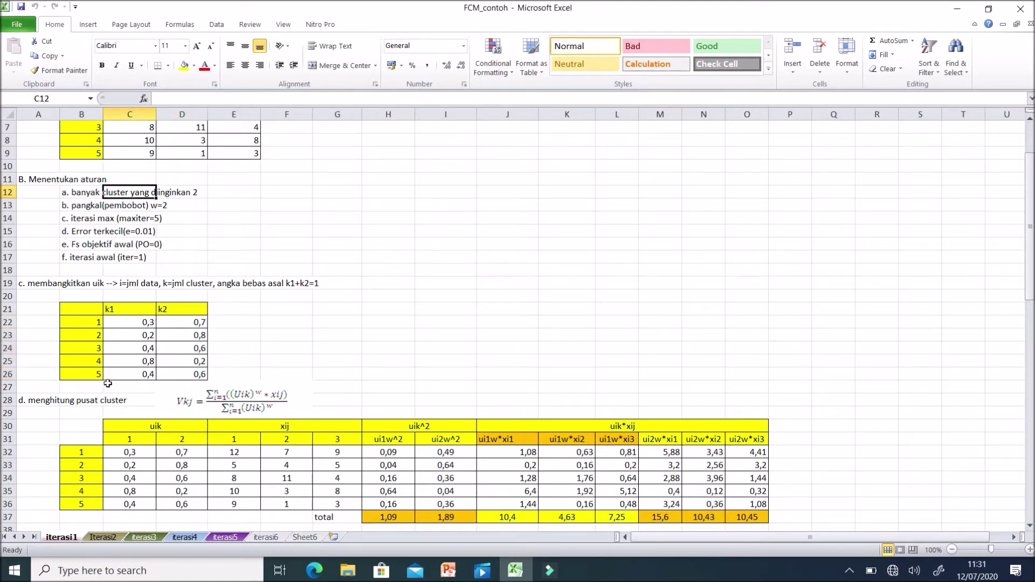
pyautogui.click(131, 311)
pyautogui.click(162, 312)
pyautogui.click(221, 311)
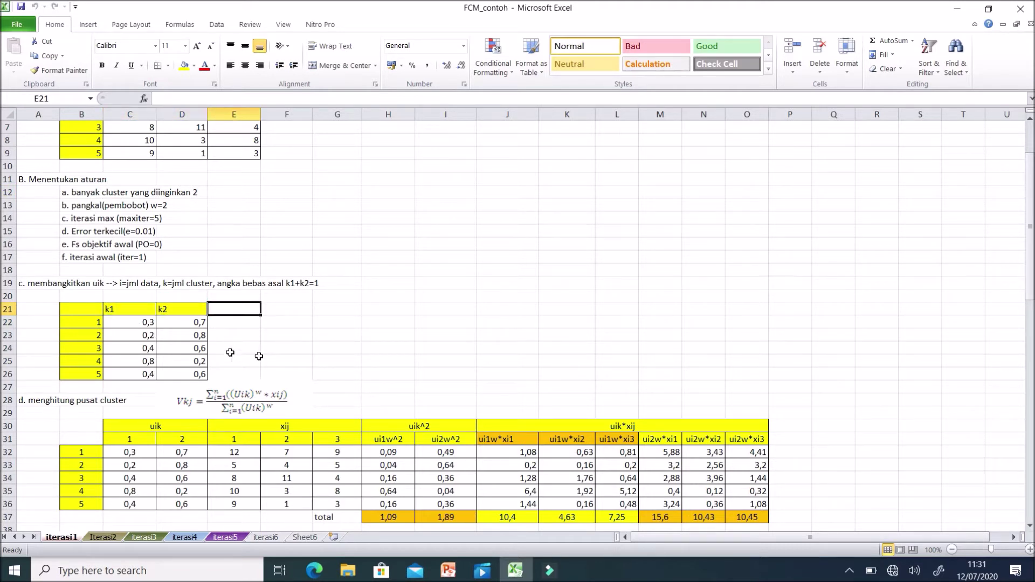
pyautogui.click(136, 325)
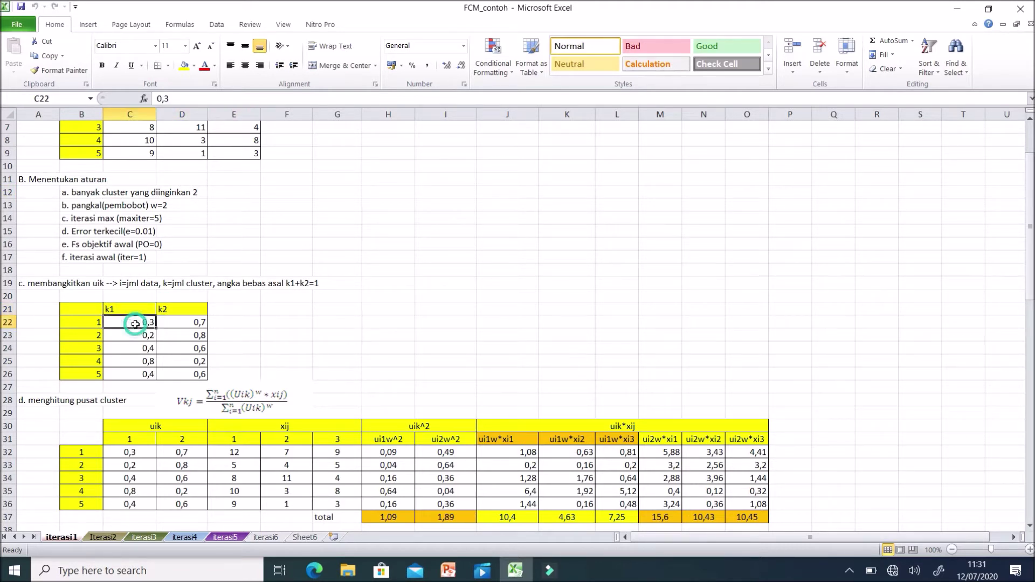
pyautogui.click(191, 322)
pyautogui.click(223, 326)
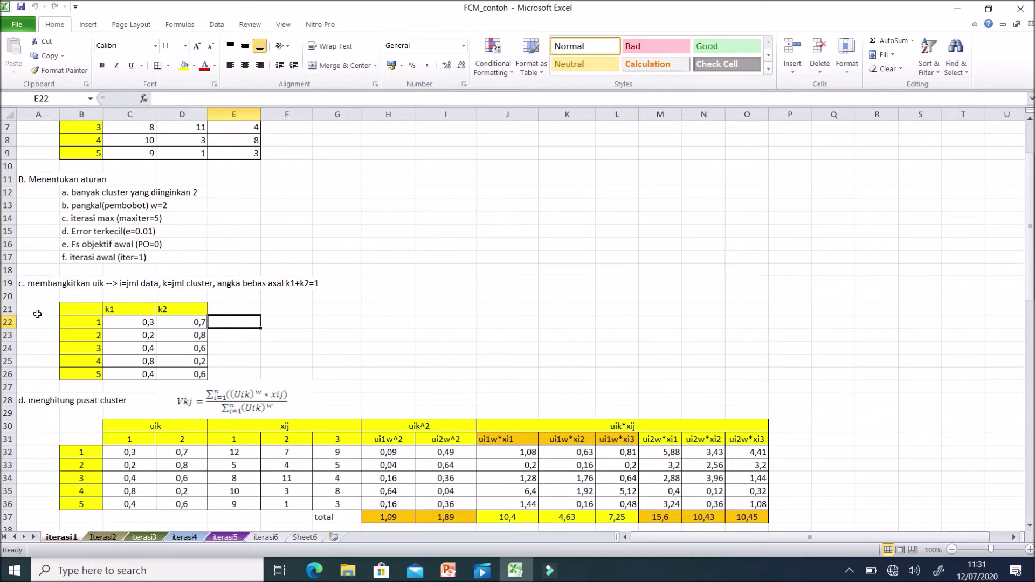
pyautogui.click(335, 348)
pyautogui.scroll(-1, 334, 349)
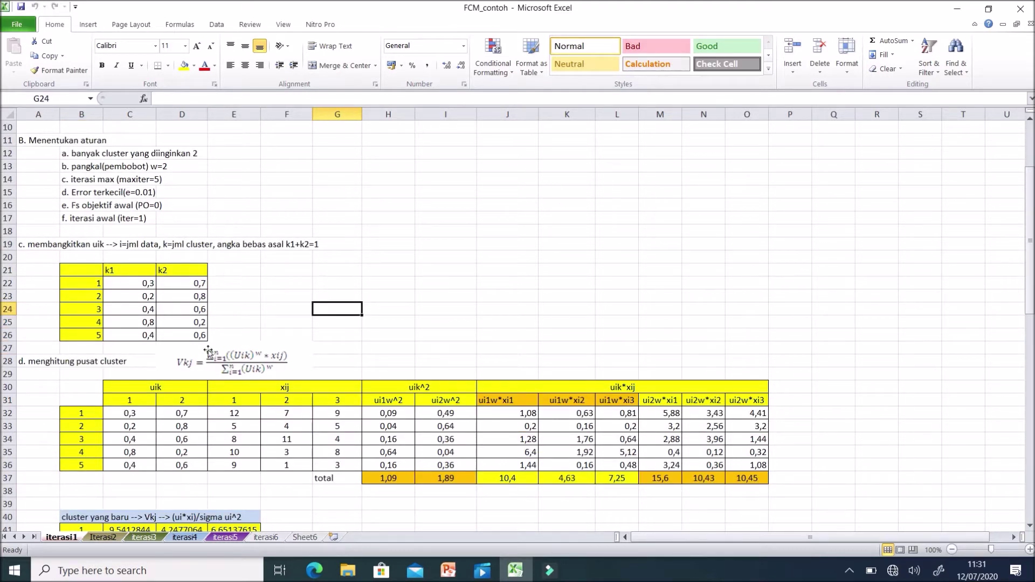
# Examine the Vkj cluster centre formula and its calculation table in section d
pyautogui.click(42, 363)
pyautogui.scroll(-1, 258, 369)
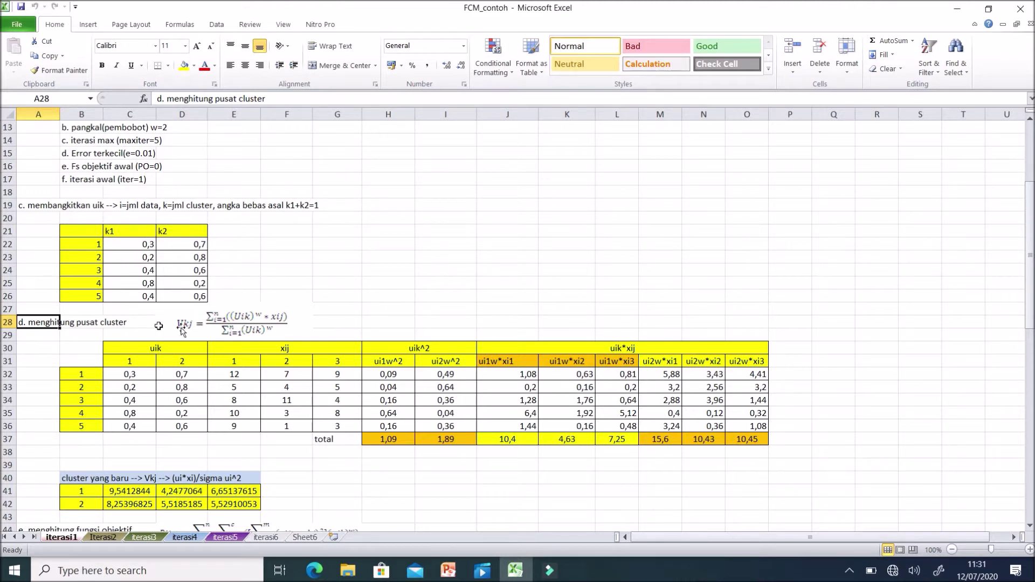
pyautogui.click(233, 331)
pyautogui.click(323, 311)
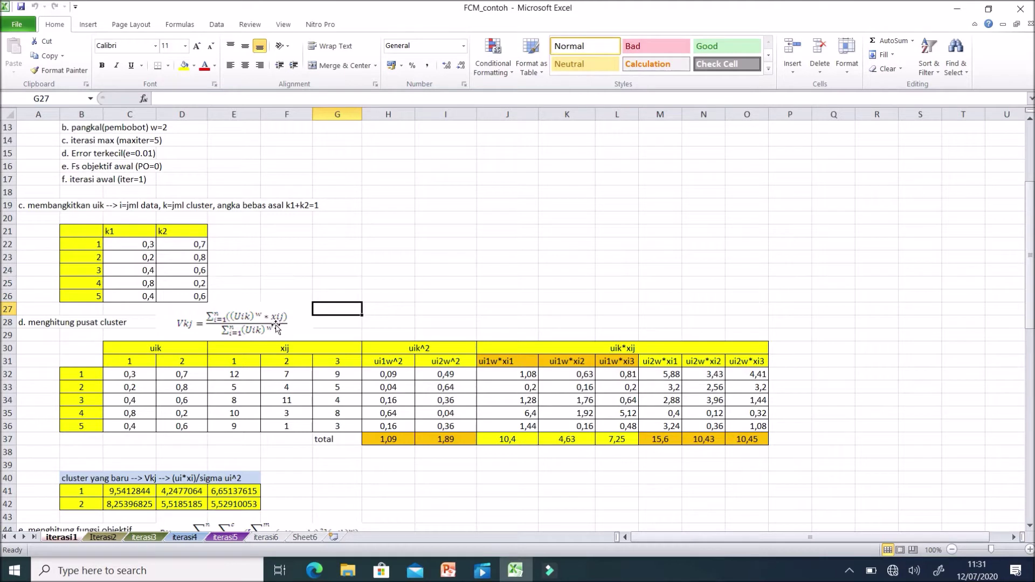
pyautogui.click(323, 323)
pyautogui.scroll(1, 325, 319)
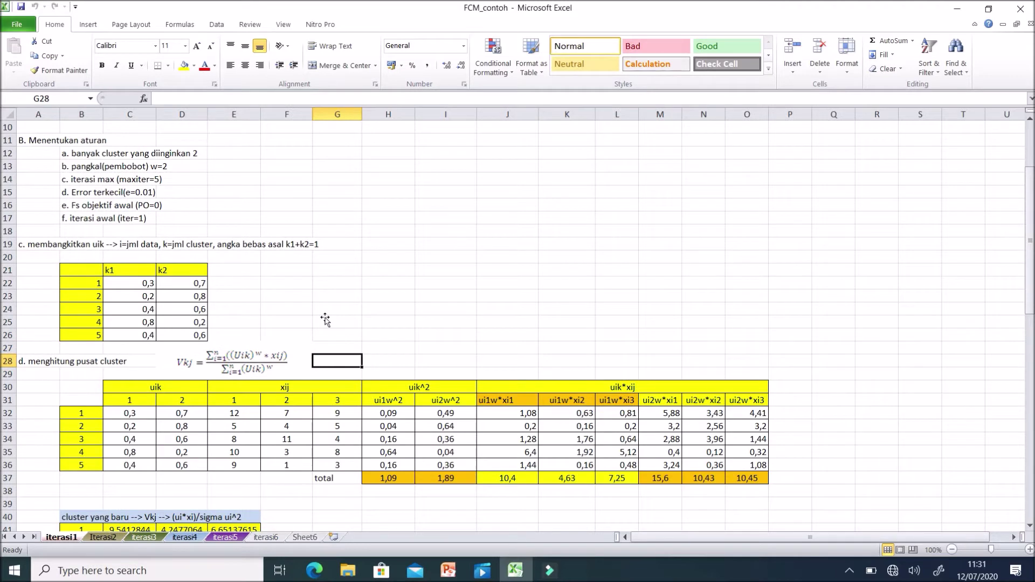
pyautogui.scroll(-2, 325, 319)
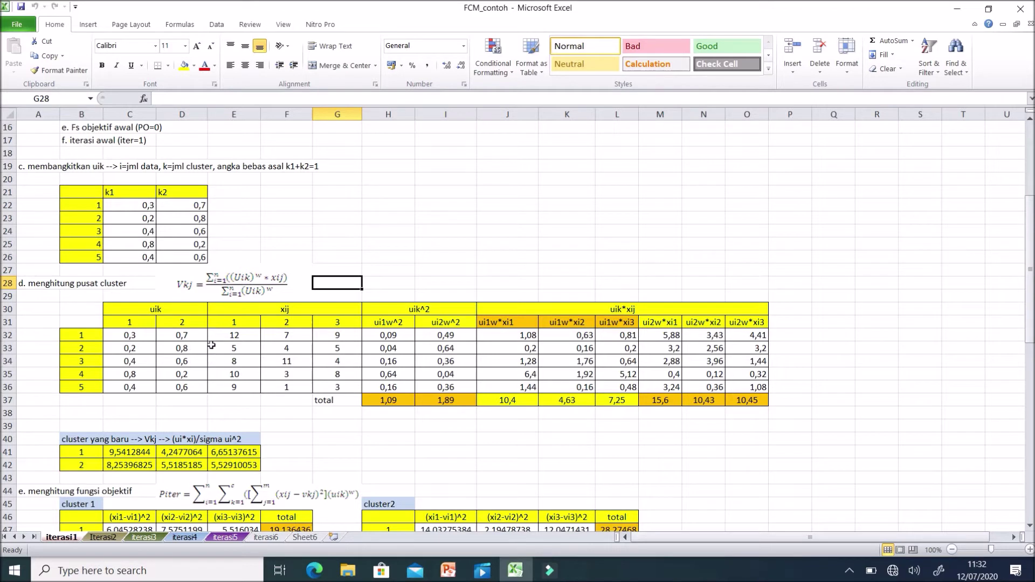
# Trace the uik and xij columns of the cluster centre table back to the membership matrix and the input data matrix
pyautogui.moveTo(129, 335); pyautogui.dragTo(180, 389)
pyautogui.moveTo(226, 336); pyautogui.dragTo(337, 388)
pyautogui.scroll(5, 364, 232)
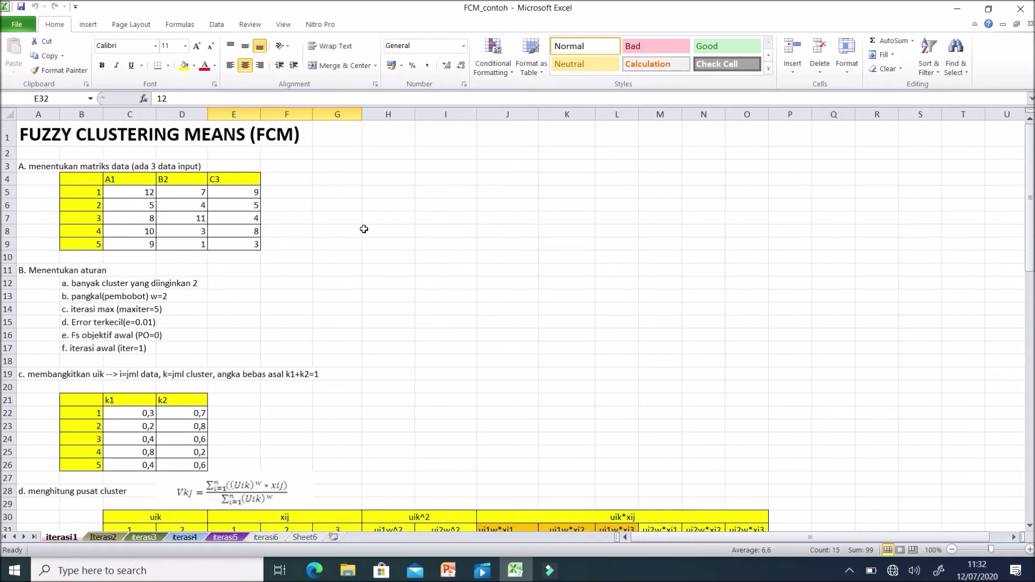
pyautogui.moveTo(147, 195); pyautogui.dragTo(255, 246)
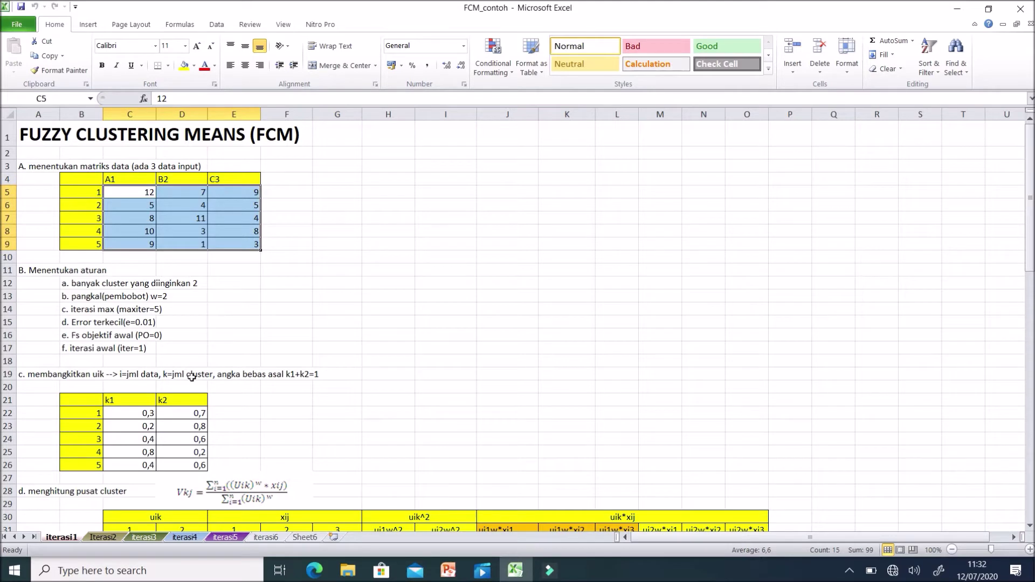
pyautogui.moveTo(139, 415); pyautogui.dragTo(200, 464)
pyautogui.scroll(-4, 335, 399)
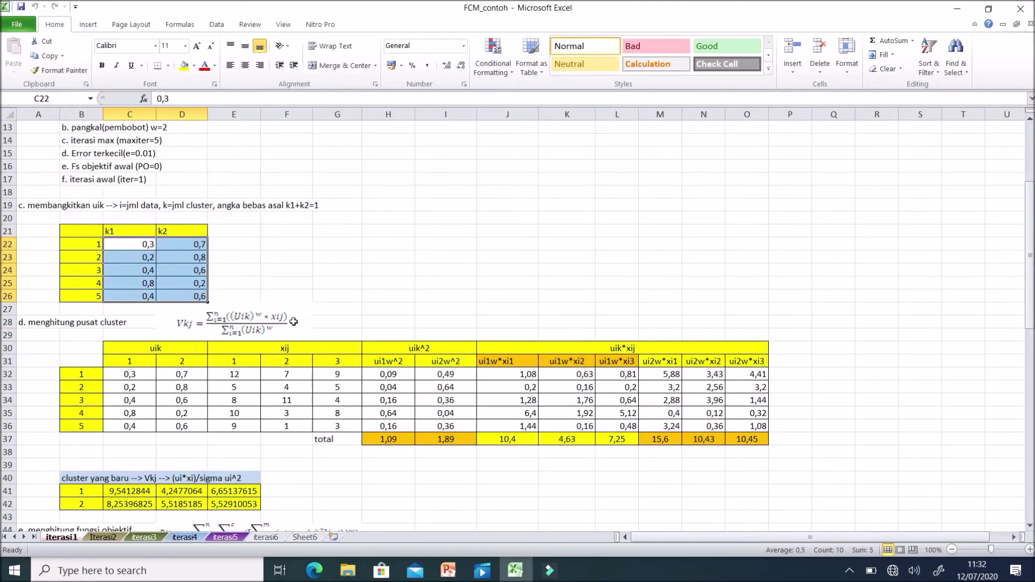
# Inspect the formulas in the ui1w^2 and ui2w^2 columns and their totals in row 37
pyautogui.moveTo(386, 384); pyautogui.dragTo(400, 430)
pyautogui.moveTo(437, 387); pyautogui.dragTo(450, 439)
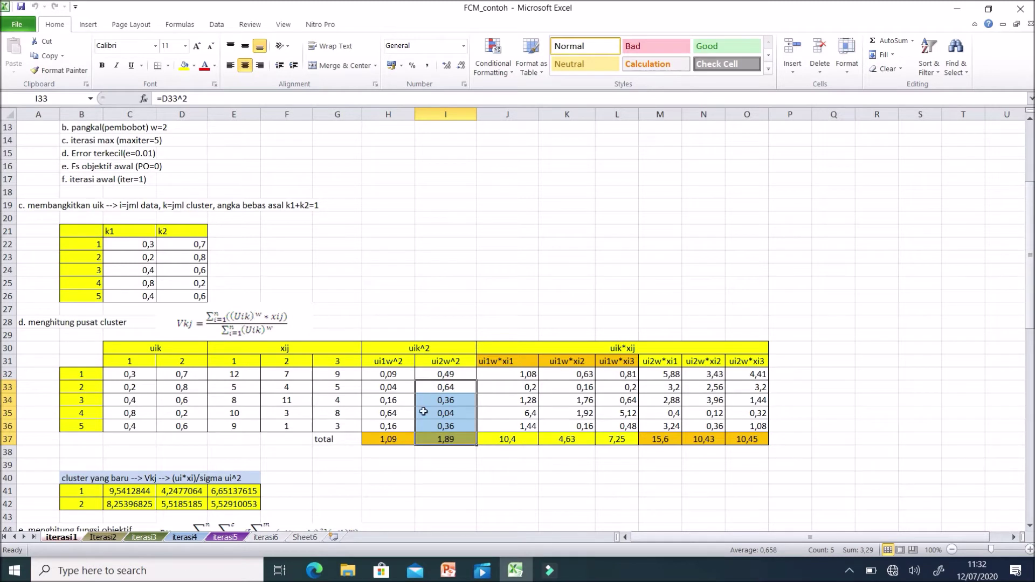
pyautogui.click(398, 428)
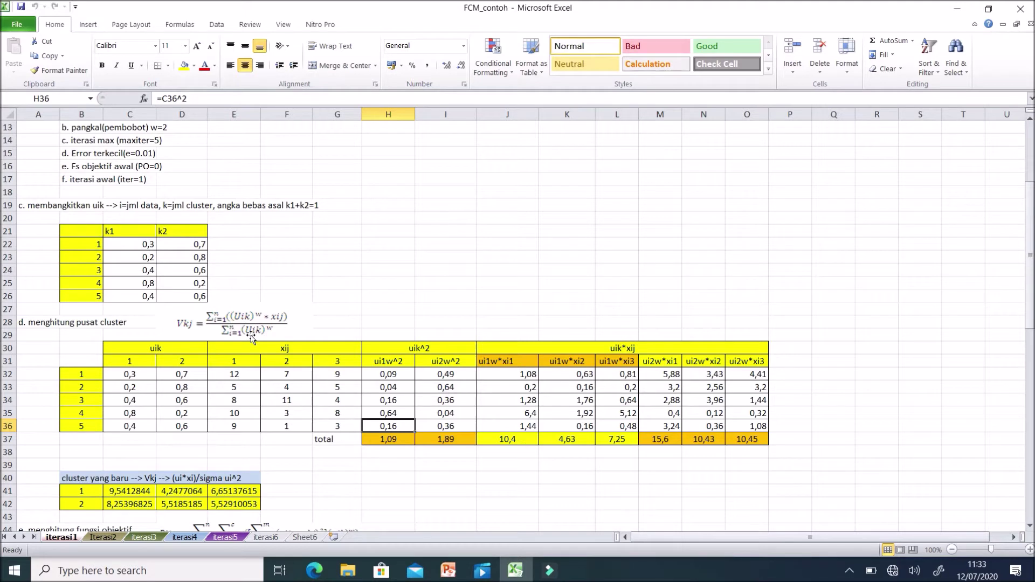
pyautogui.click(398, 438)
pyautogui.click(463, 445)
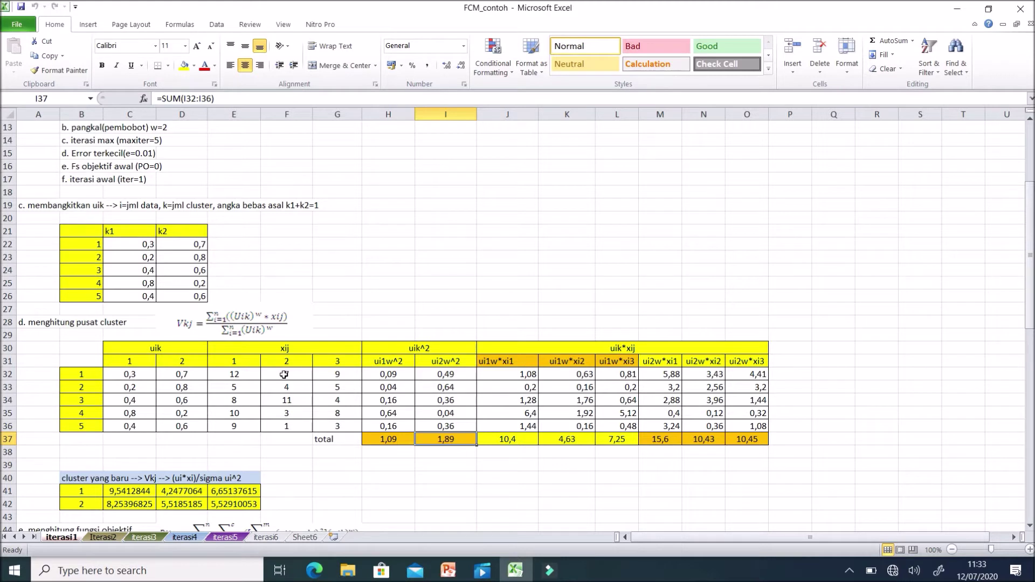
# Examine the membership values in the two uik columns, C and D, of the cluster centre table
pyautogui.moveTo(148, 374); pyautogui.dragTo(146, 414)
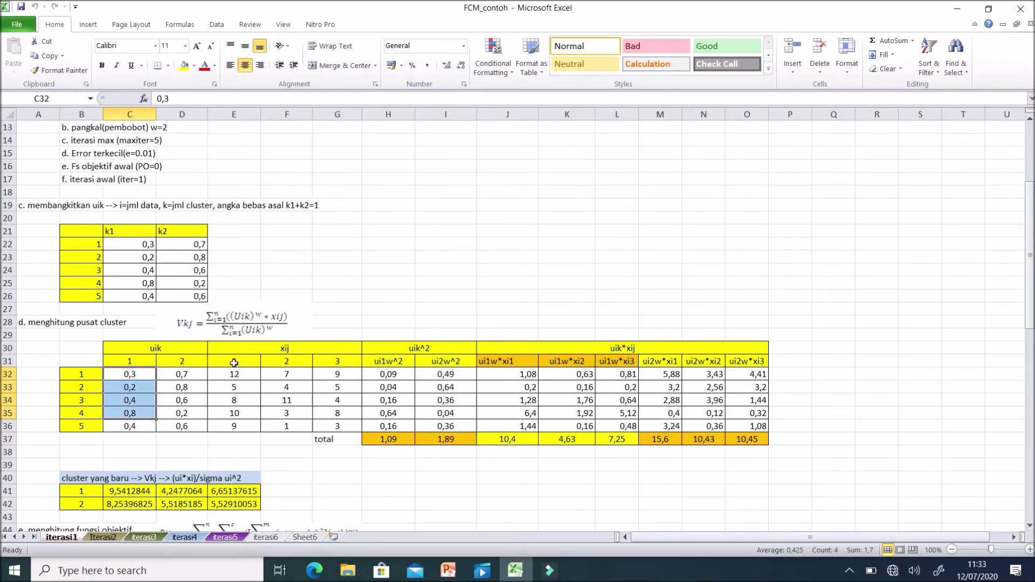
pyautogui.moveTo(185, 374); pyautogui.dragTo(183, 426)
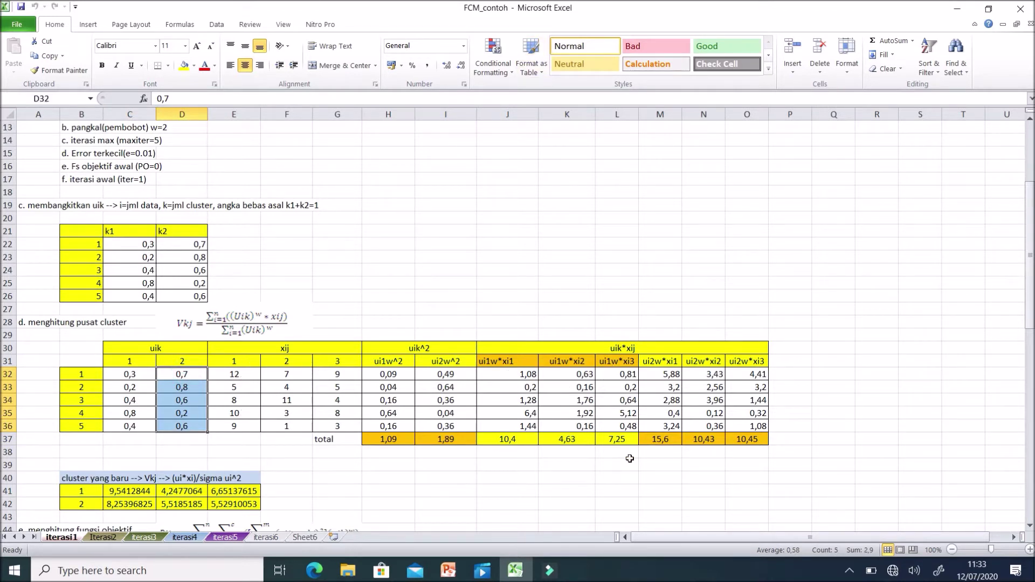
pyautogui.moveTo(134, 372); pyautogui.dragTo(134, 429)
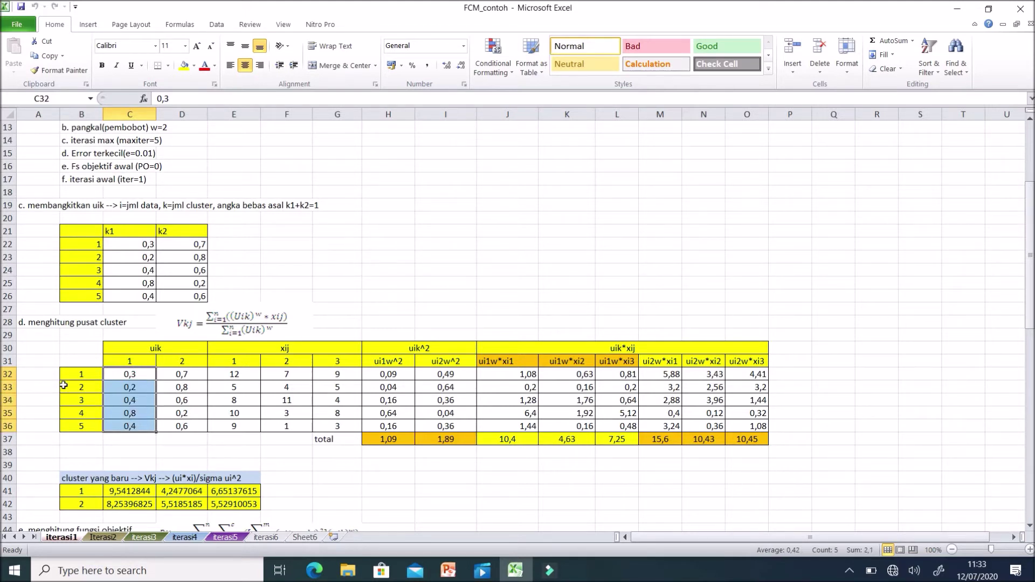
pyautogui.moveTo(183, 373); pyautogui.dragTo(180, 423)
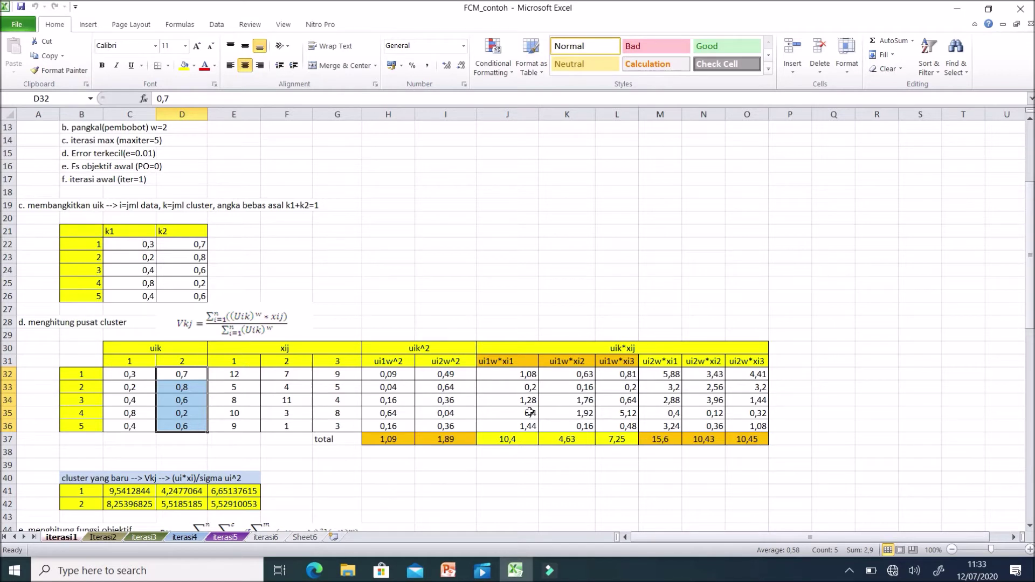
# Inspect the total formulas in row 37 for all six uik*xij columns, from ui1w*xi1 to ui2w*xi3
pyautogui.click(525, 443)
pyautogui.click(567, 444)
pyautogui.click(616, 445)
pyautogui.click(661, 445)
pyautogui.click(704, 447)
pyautogui.click(748, 447)
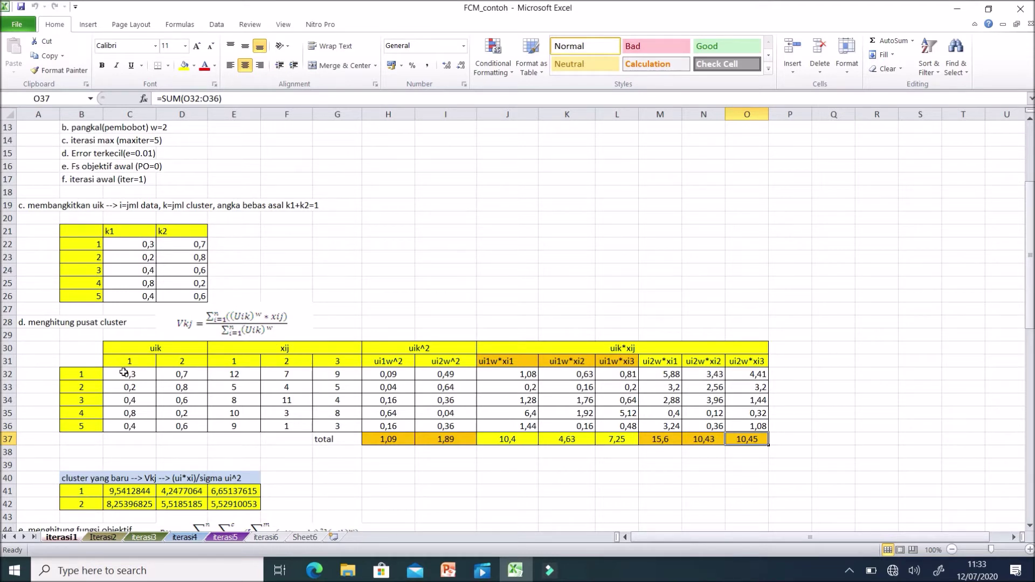
# Compare both uik columns with the squared memberships in ui1w^2 and the uik^2 totals in row 37
pyautogui.moveTo(121, 372); pyautogui.dragTo(135, 440)
pyautogui.moveTo(194, 378); pyautogui.dragTo(190, 426)
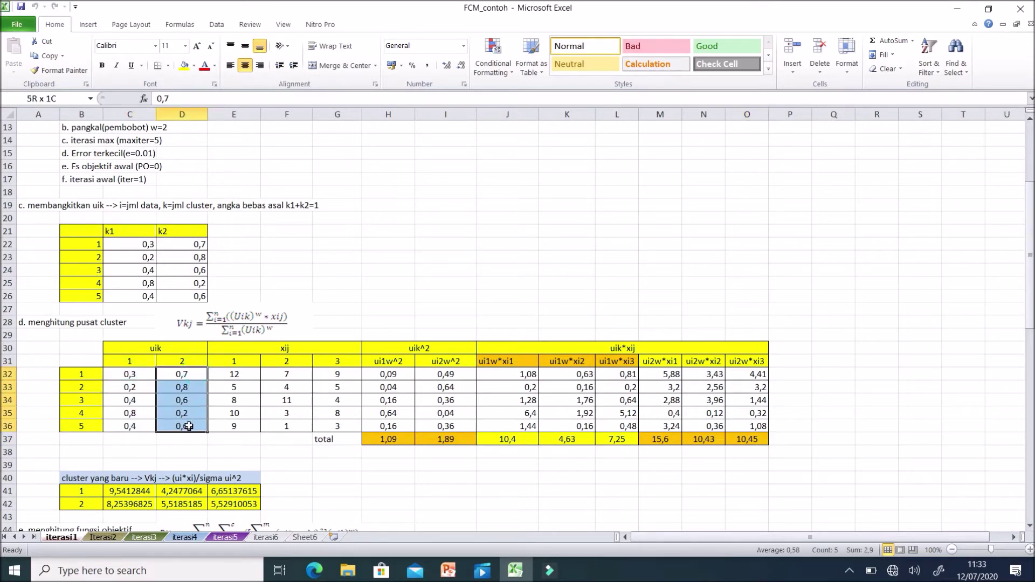
pyautogui.moveTo(132, 387); pyautogui.dragTo(135, 415)
pyautogui.moveTo(182, 362); pyautogui.dragTo(186, 426)
pyautogui.moveTo(399, 374); pyautogui.dragTo(399, 413)
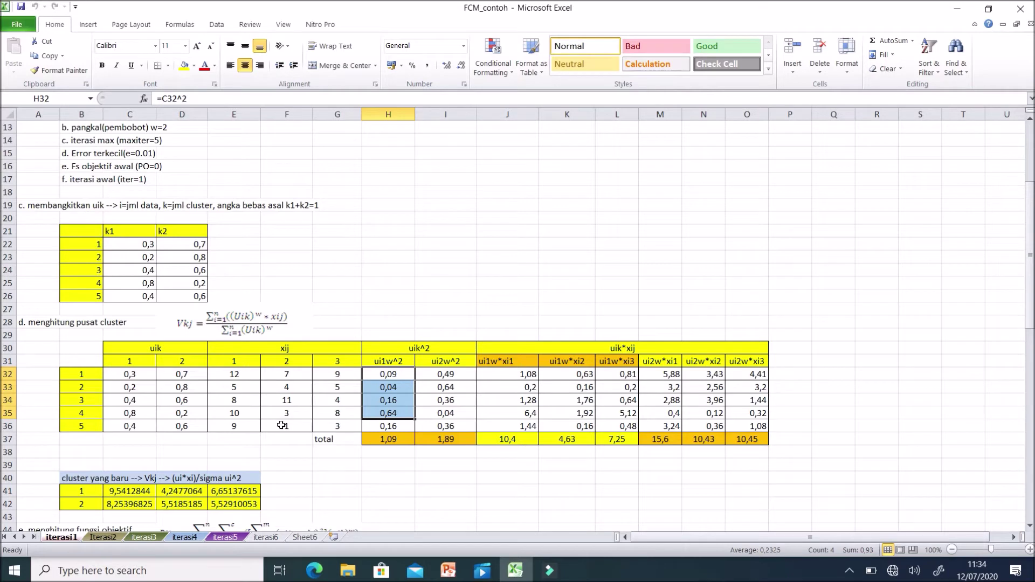
pyautogui.click(378, 443)
pyautogui.click(436, 439)
# Go through the row 37 sums of the ui1w products for cluster 1 and the ui2w products for cluster 2
pyautogui.scroll(-1, 474, 314)
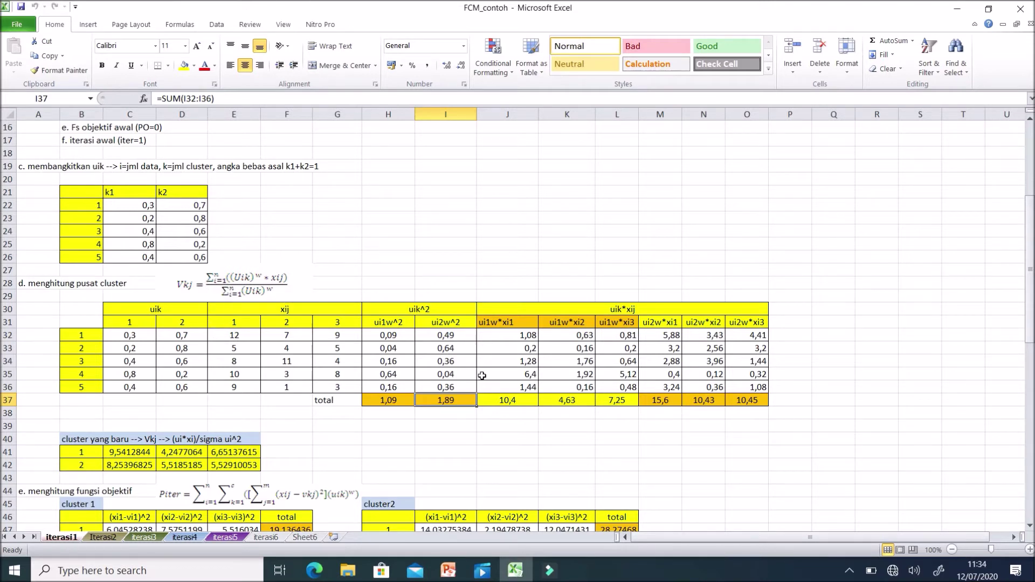
pyautogui.click(505, 399)
pyautogui.click(572, 401)
pyautogui.click(601, 401)
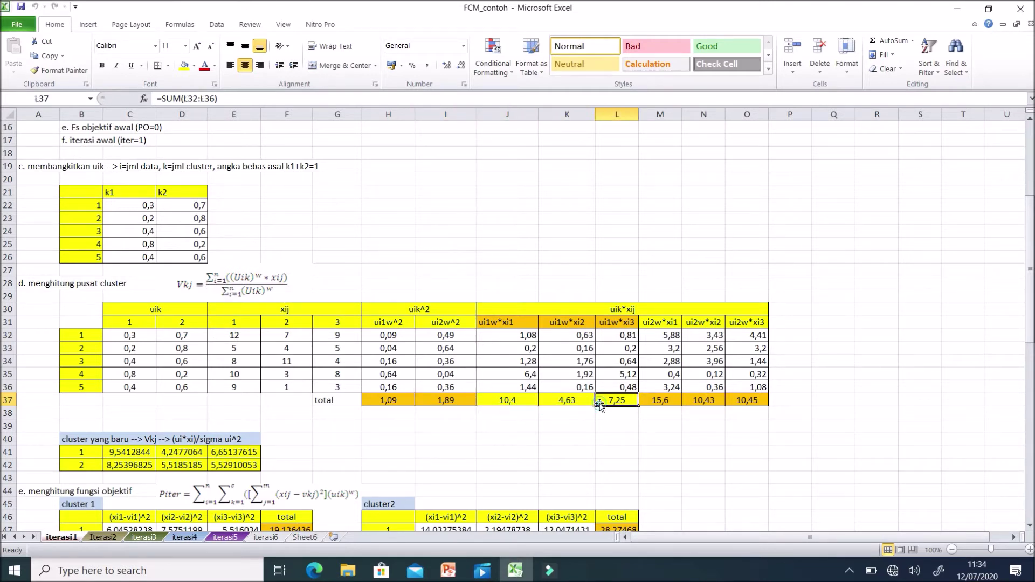
pyautogui.click(653, 399)
pyautogui.click(702, 403)
pyautogui.click(748, 404)
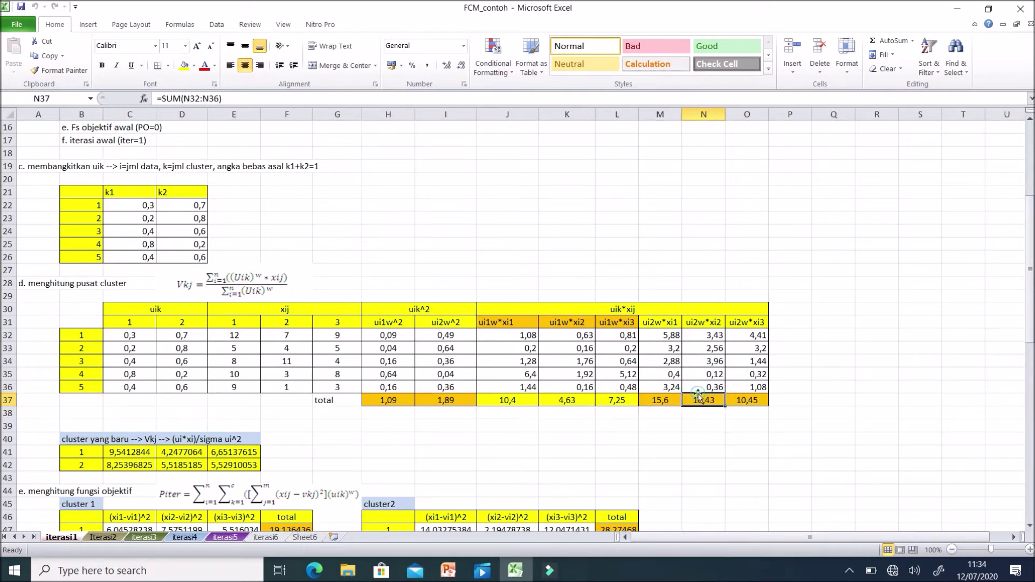
# Trace the new cluster 1 centre in row 41 back to the ui1w*xij totals and the ui1w^2 total
pyautogui.scroll(-1, 746, 441)
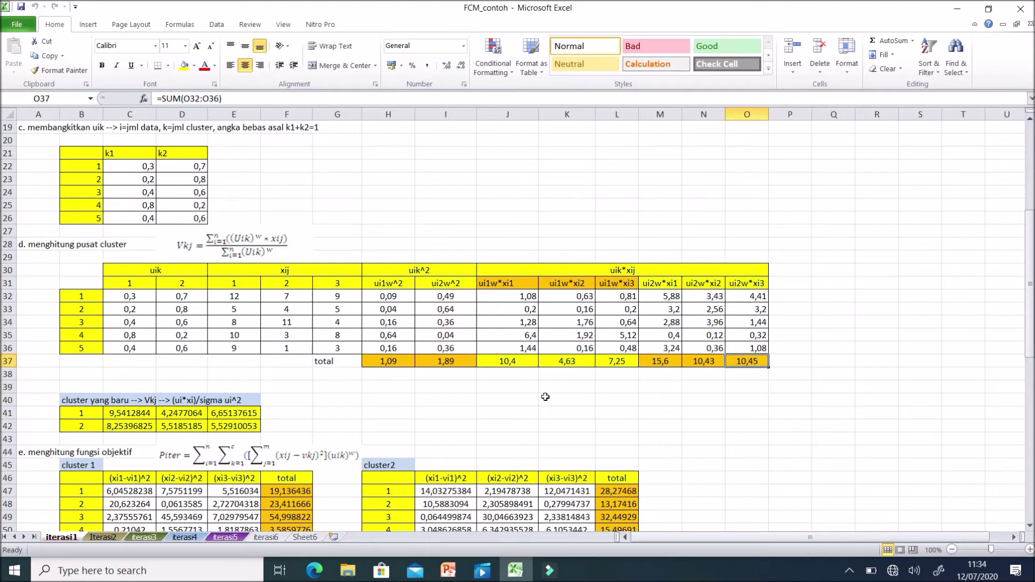
pyautogui.click(518, 367)
pyautogui.click(561, 365)
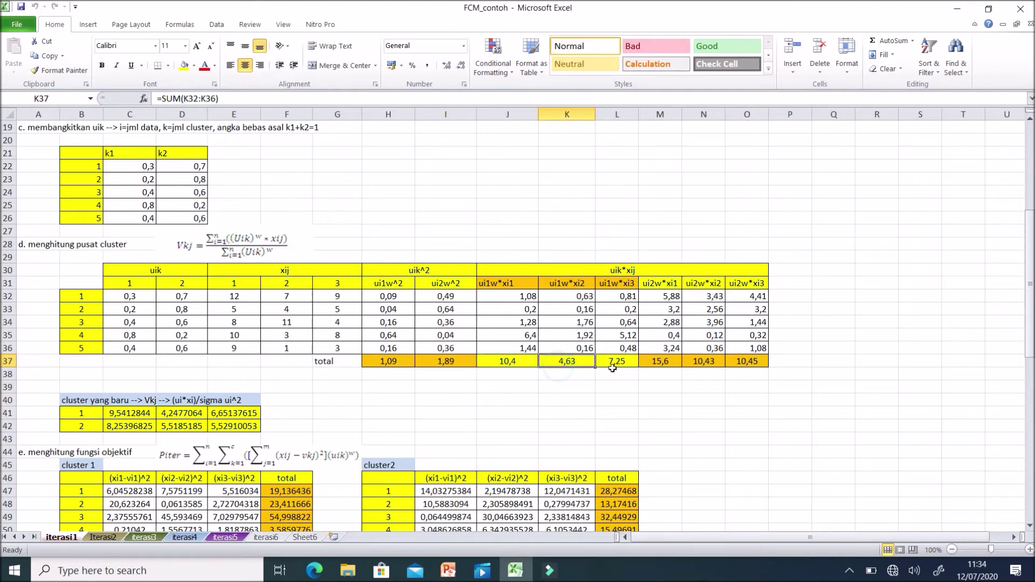
pyautogui.click(614, 373)
pyautogui.click(510, 362)
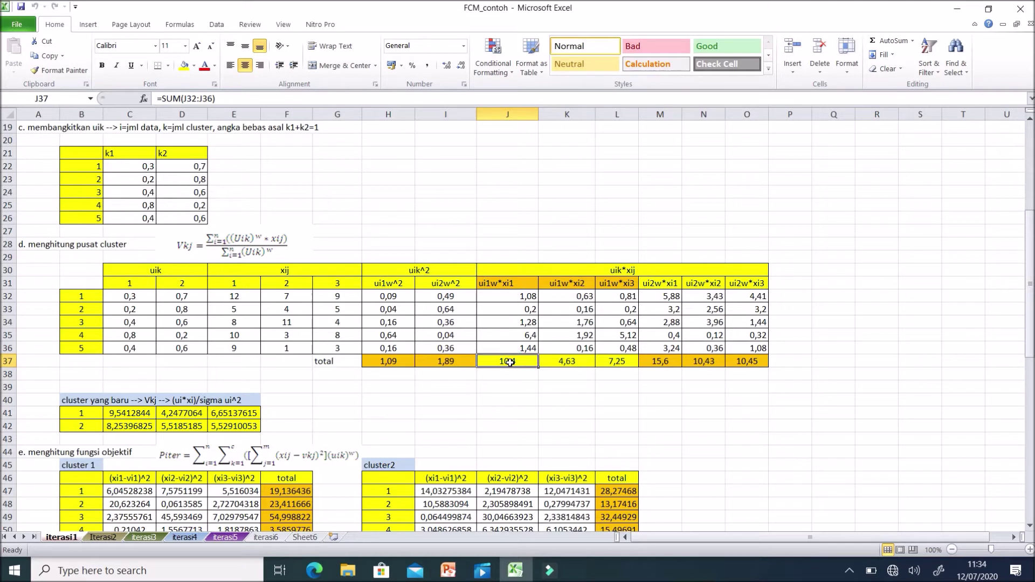
pyautogui.moveTo(491, 285); pyautogui.dragTo(618, 367)
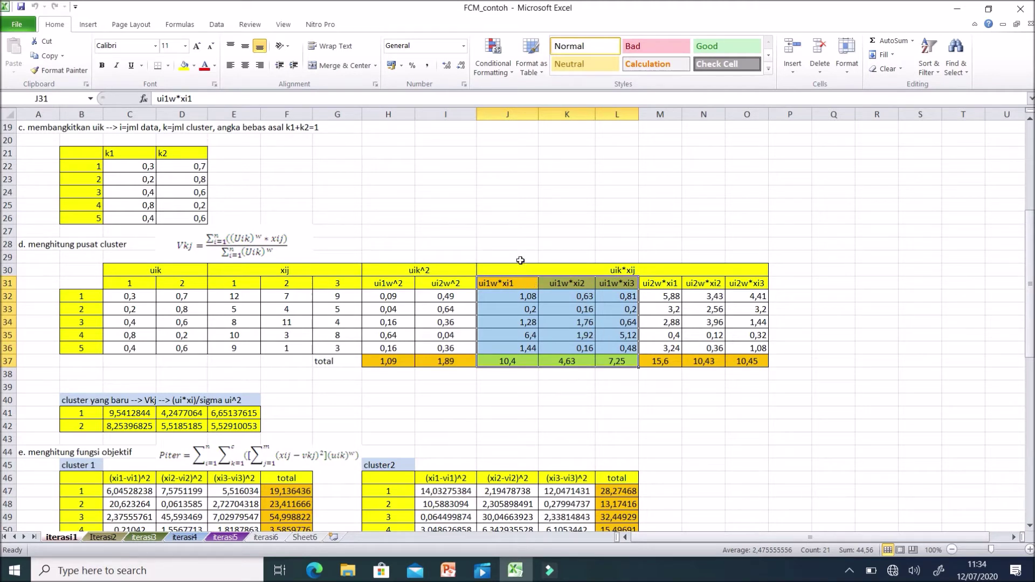
pyautogui.moveTo(403, 299); pyautogui.dragTo(414, 367)
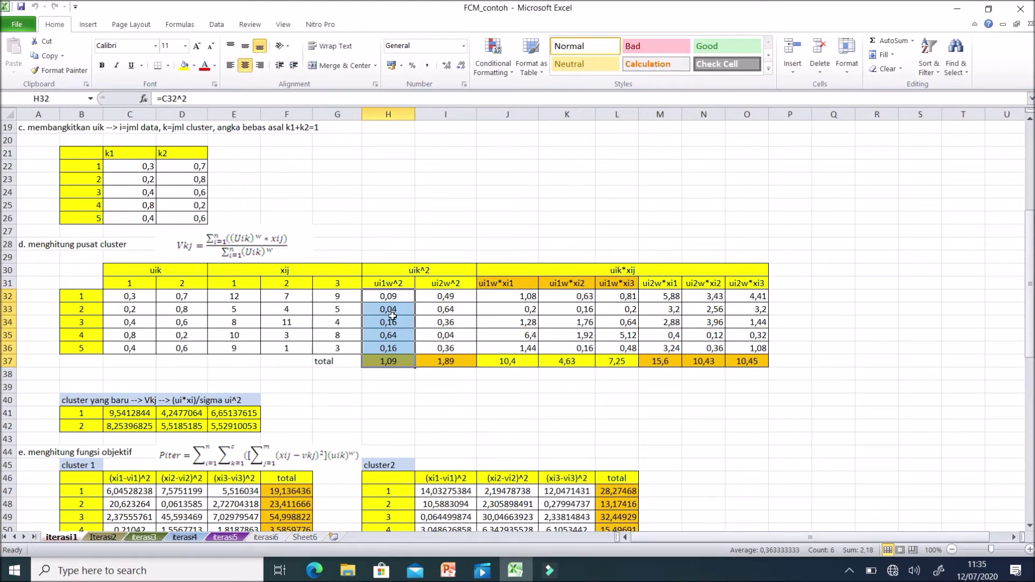
pyautogui.moveTo(142, 415); pyautogui.dragTo(238, 423)
# Trace the new cluster 2 centre in row 42 back to the ui2w*xij totals and the ui2w^2 total
pyautogui.moveTo(649, 300); pyautogui.dragTo(753, 360)
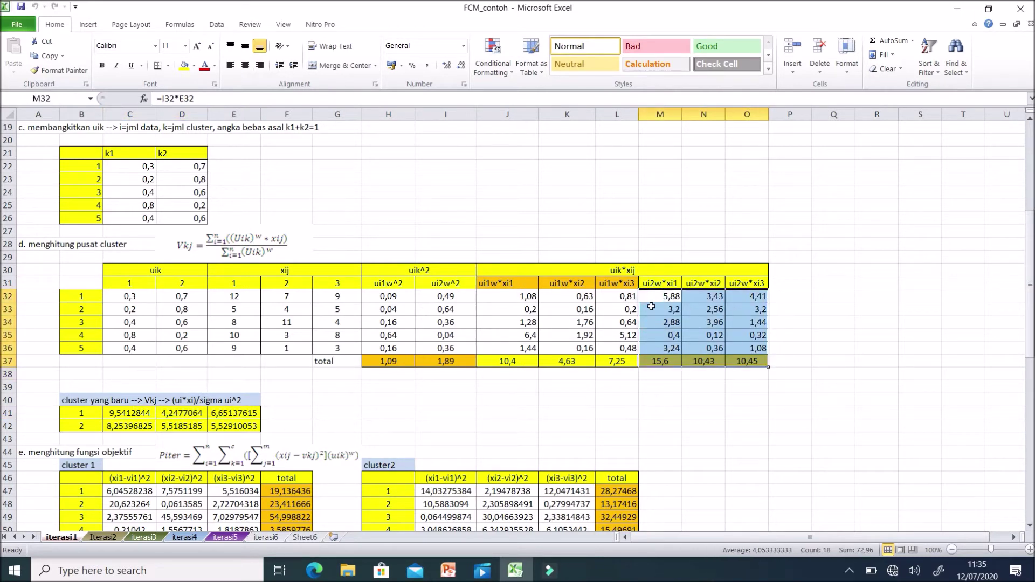
pyautogui.click(434, 361)
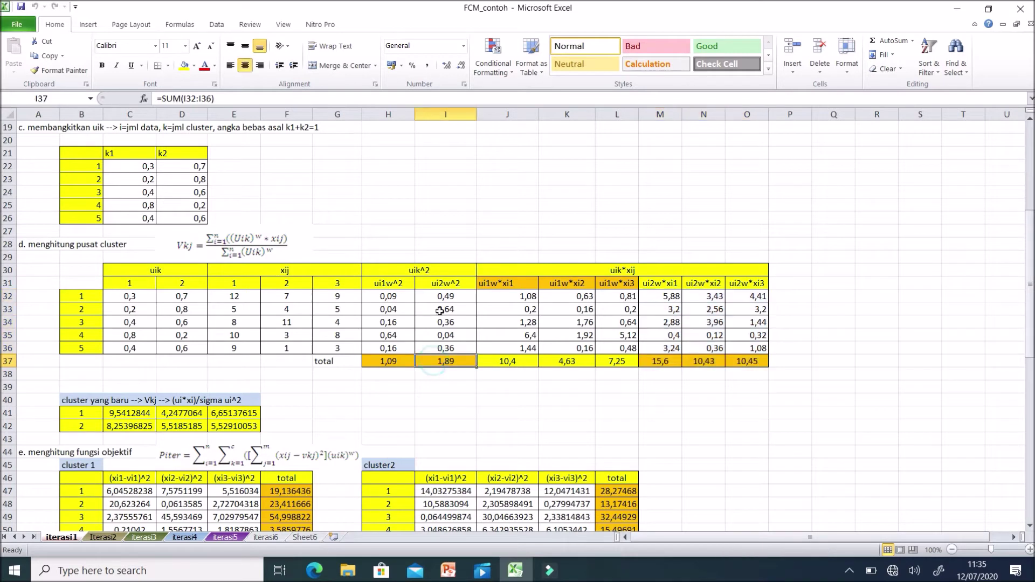
pyautogui.moveTo(647, 362); pyautogui.dragTo(723, 363)
pyautogui.click(456, 364)
pyautogui.moveTo(132, 423); pyautogui.dragTo(242, 427)
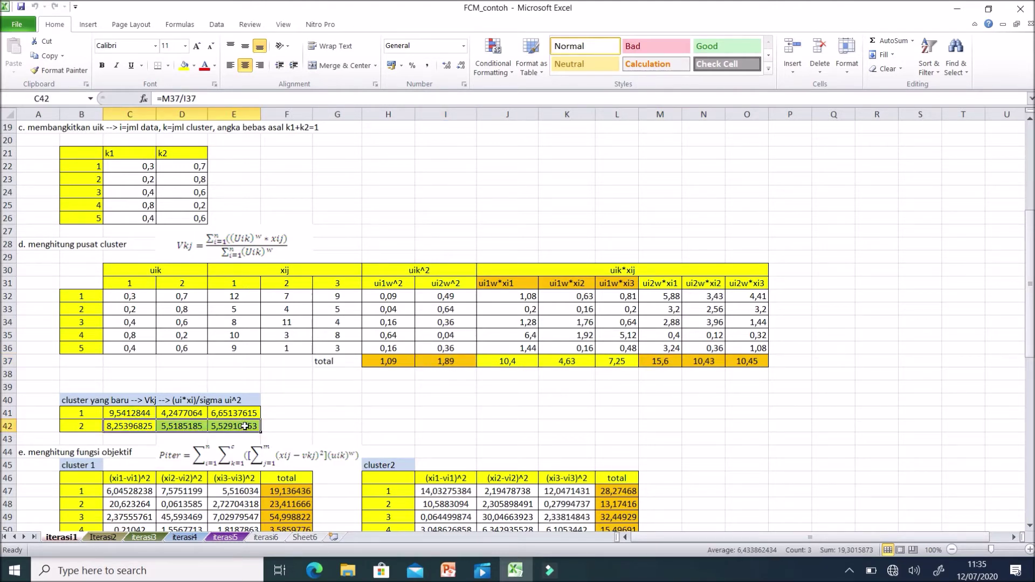
# Review the two rows of new Vkj cluster centres in the table below section d
pyautogui.click(353, 398)
pyautogui.scroll(-2, 351, 399)
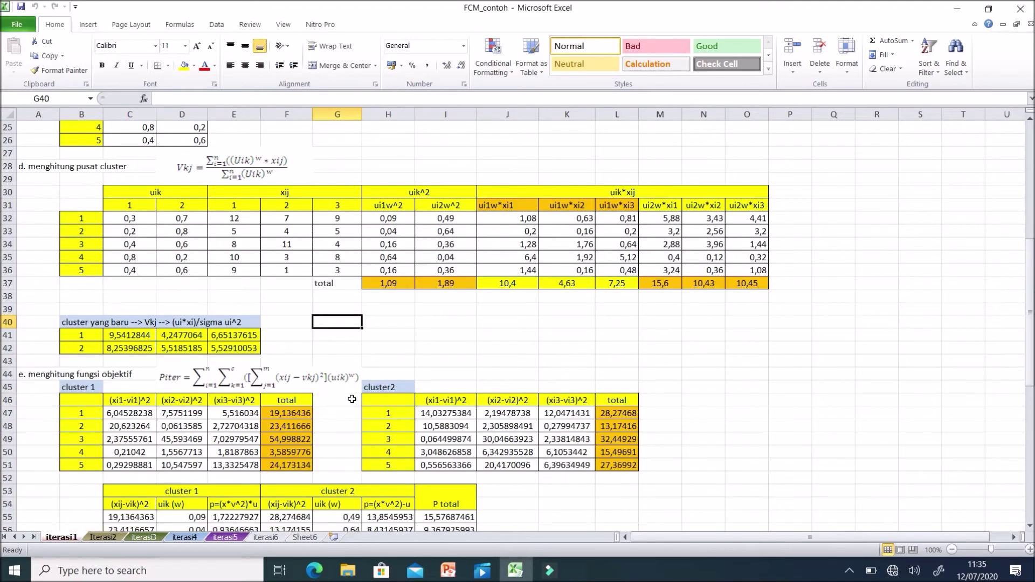
pyautogui.moveTo(131, 334); pyautogui.dragTo(241, 335)
pyautogui.moveTo(135, 348); pyautogui.dragTo(241, 349)
pyautogui.click(311, 357)
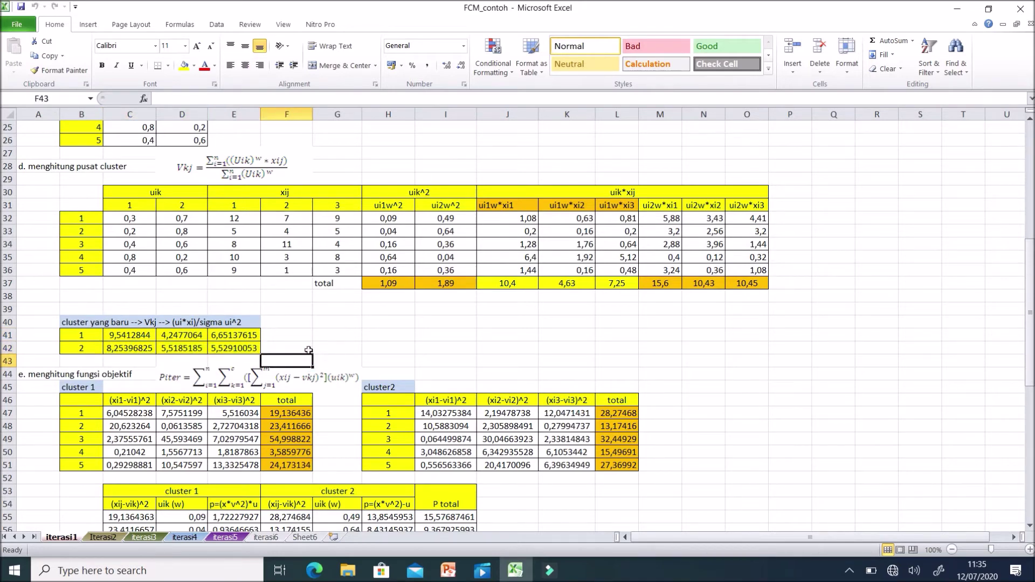
# Examine the Piter objective function formula in section e against the cluster centre tables above it
pyautogui.scroll(-1, 306, 348)
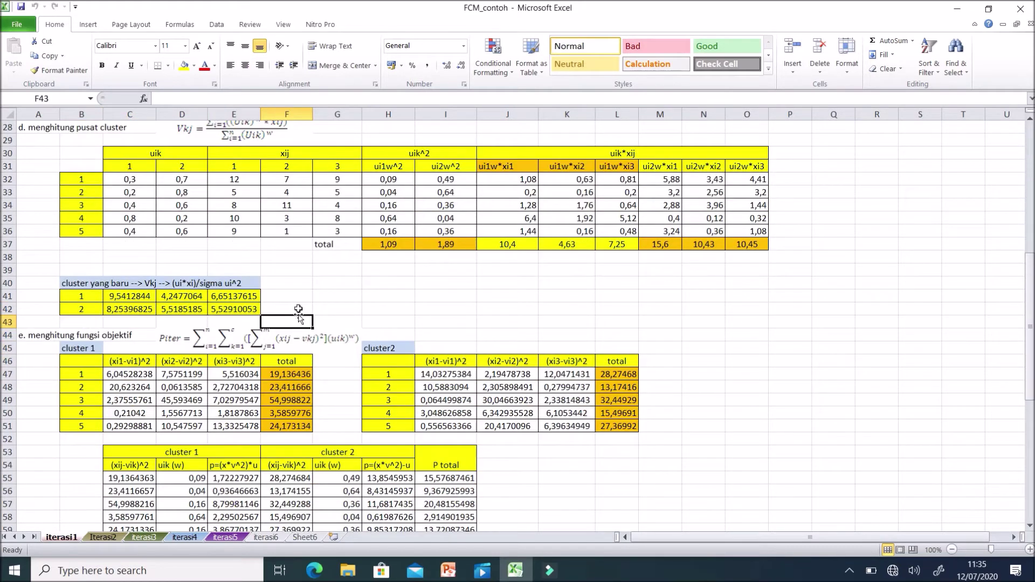
pyautogui.scroll(-2, 300, 292)
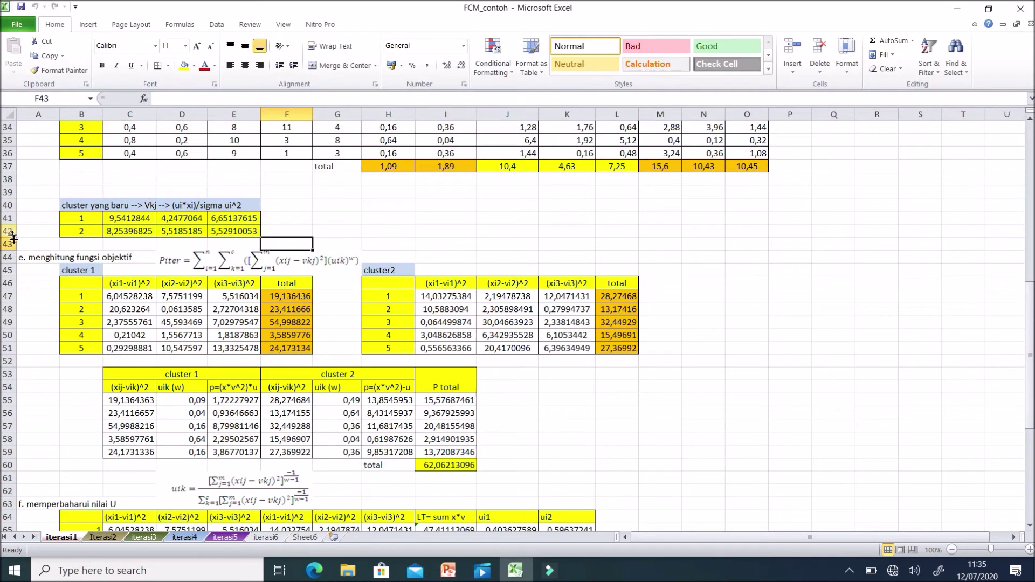
pyautogui.click(48, 258)
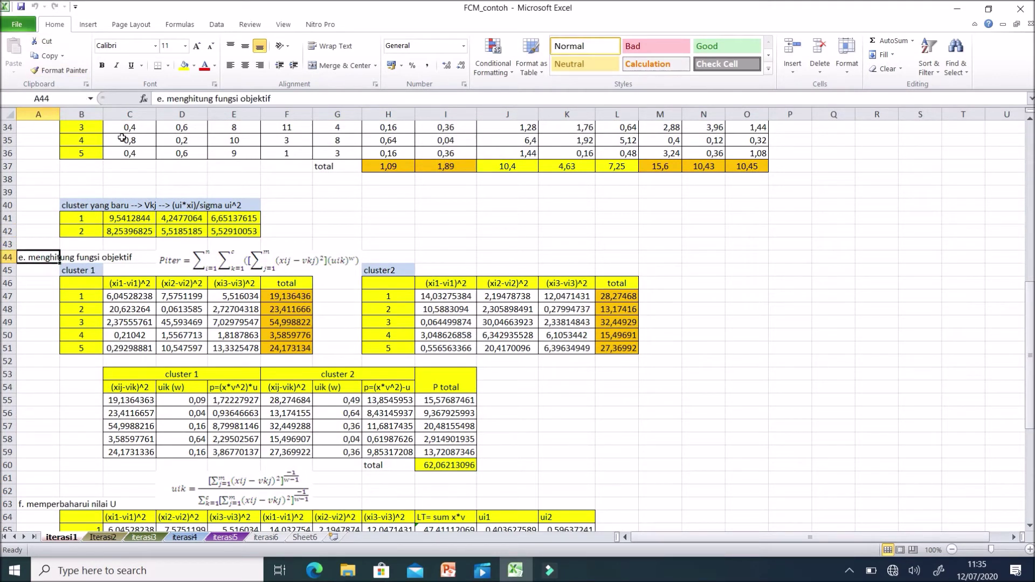
pyautogui.click(248, 265)
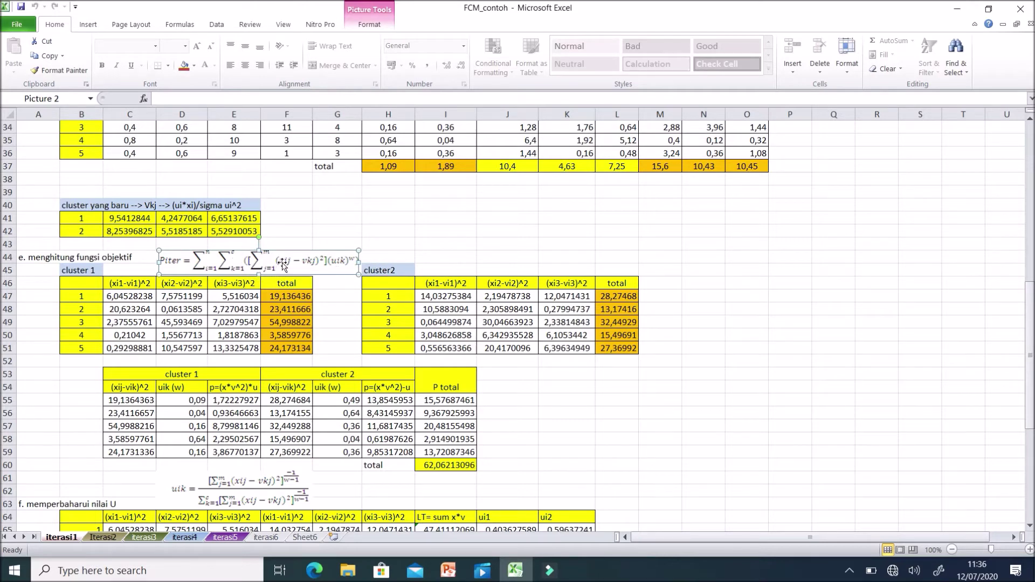
pyautogui.scroll(2, 290, 244)
pyautogui.scroll(2, 291, 245)
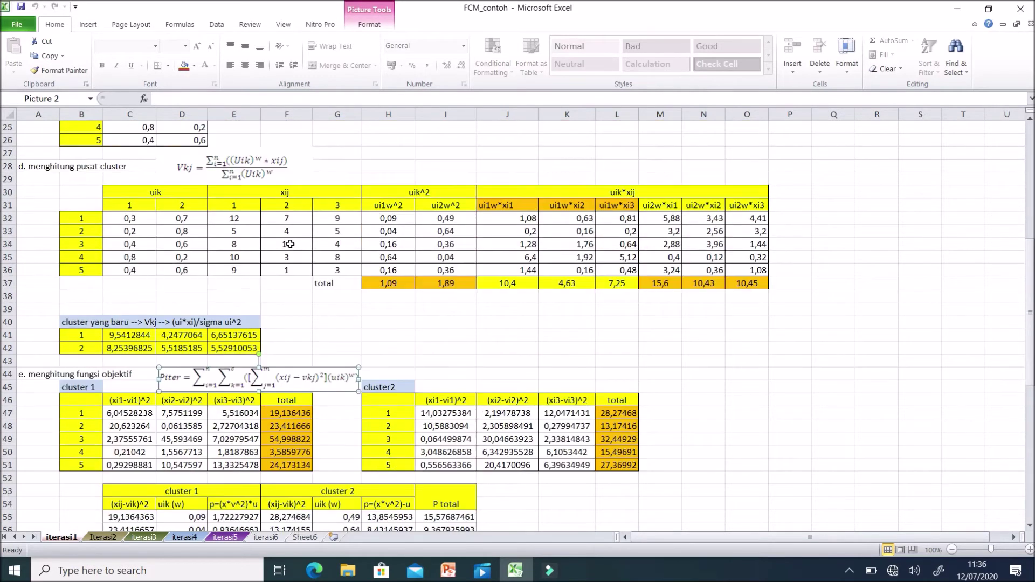
pyautogui.scroll(-1, 290, 246)
pyautogui.scroll(-2, 317, 362)
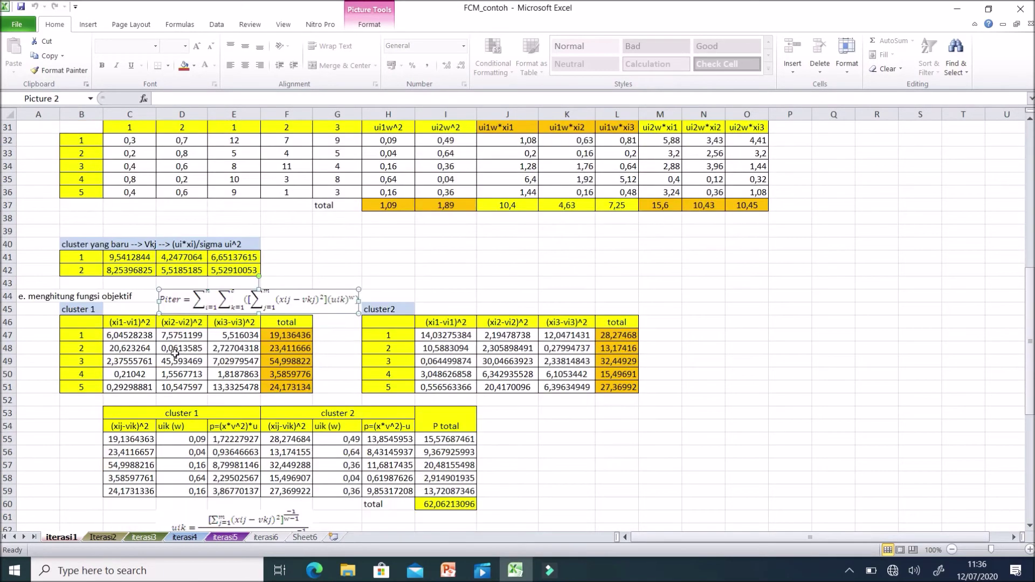
# Inspect the squared xij-vkj differences and their total columns for cluster 1 and cluster 2 in section e
pyautogui.moveTo(147, 337); pyautogui.dragTo(229, 389)
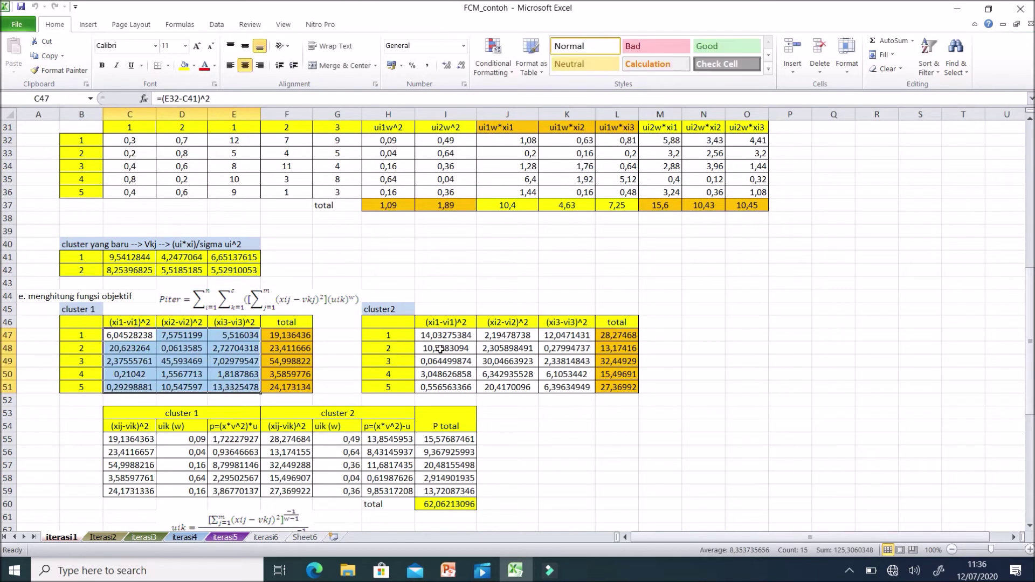
pyautogui.moveTo(443, 339); pyautogui.dragTo(553, 397)
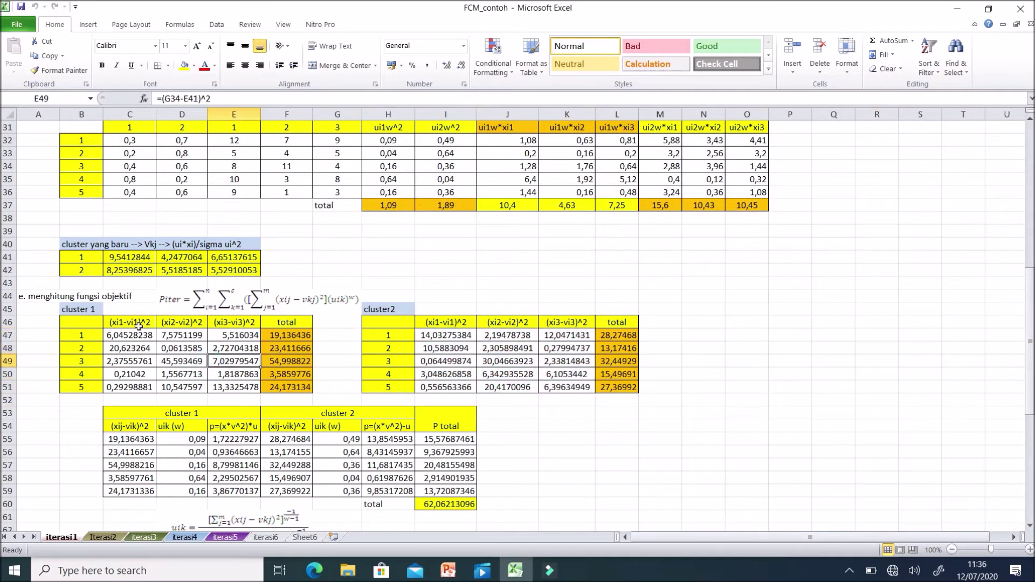
pyautogui.moveTo(136, 333); pyautogui.dragTo(229, 382)
pyautogui.moveTo(452, 331); pyautogui.dragTo(545, 400)
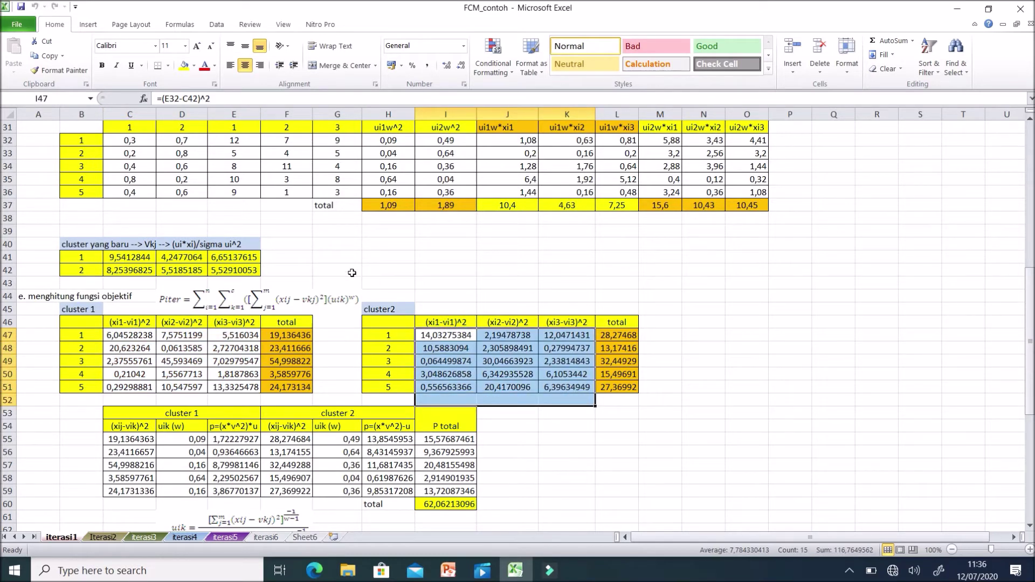
pyautogui.click(351, 272)
pyautogui.moveTo(273, 335); pyautogui.dragTo(300, 393)
pyautogui.moveTo(617, 337); pyautogui.dragTo(626, 392)
# Inspect the (xij-vik)^2, uik (w) and product columns of the objective function table in rows 55 to 59
pyautogui.scroll(-1, 635, 390)
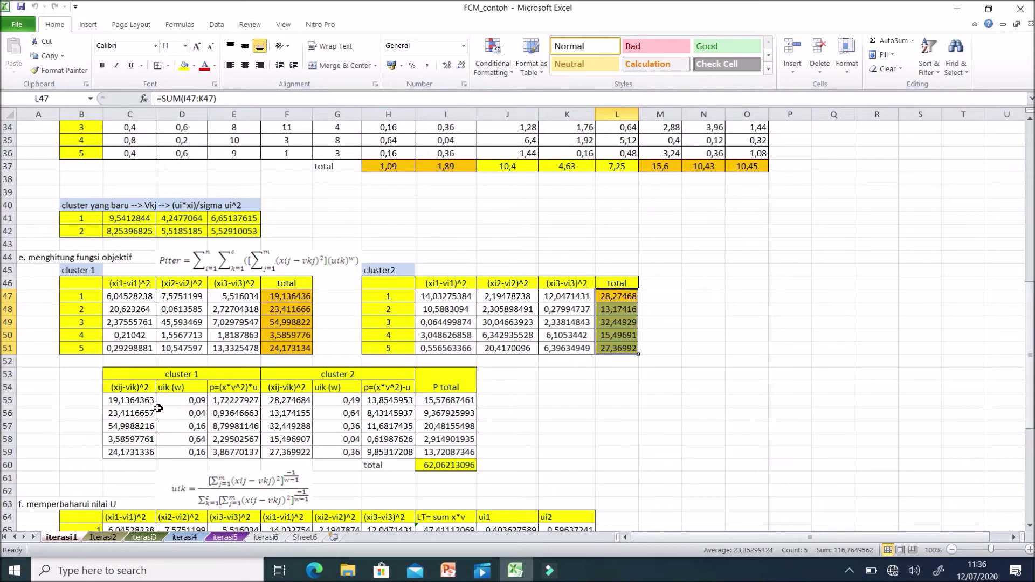
pyautogui.moveTo(148, 403); pyautogui.dragTo(138, 453)
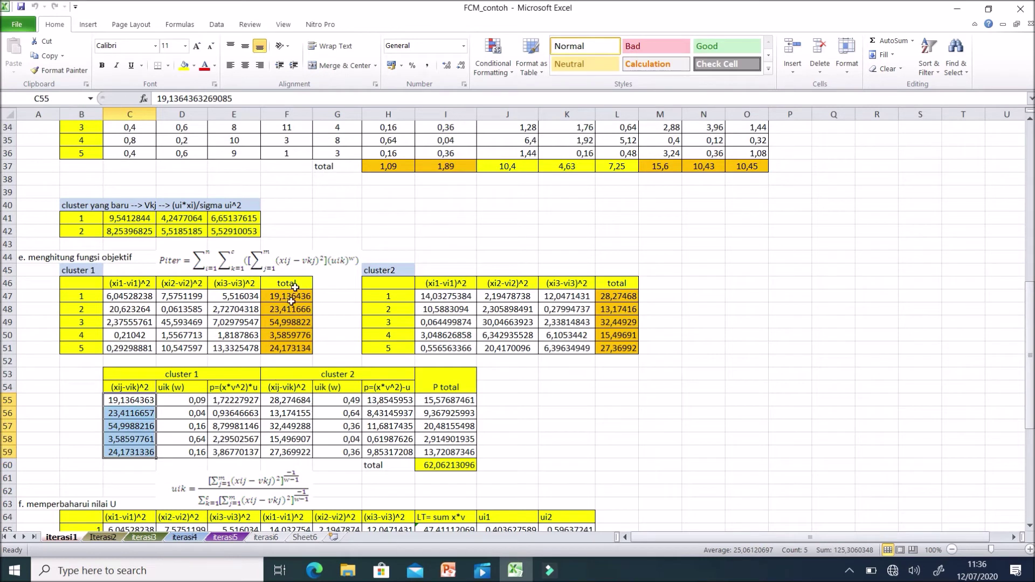
pyautogui.moveTo(197, 401); pyautogui.dragTo(205, 454)
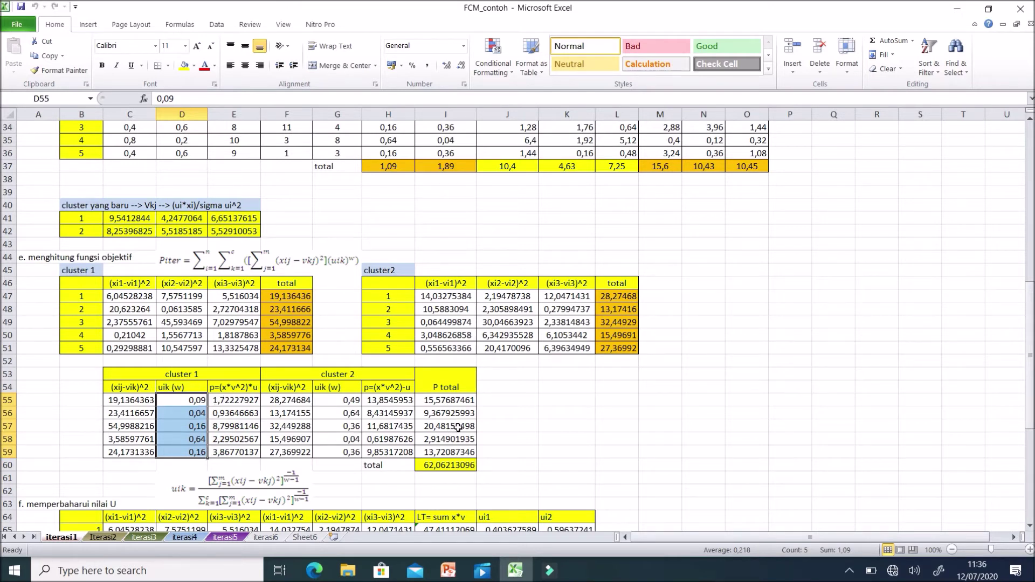
pyautogui.moveTo(254, 400); pyautogui.dragTo(252, 465)
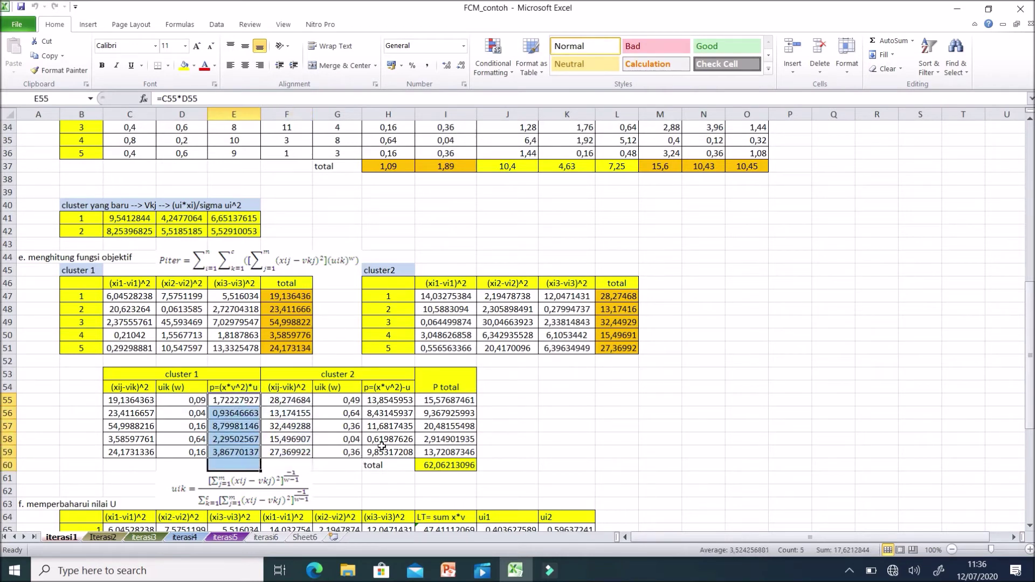
pyautogui.moveTo(394, 401); pyautogui.dragTo(394, 479)
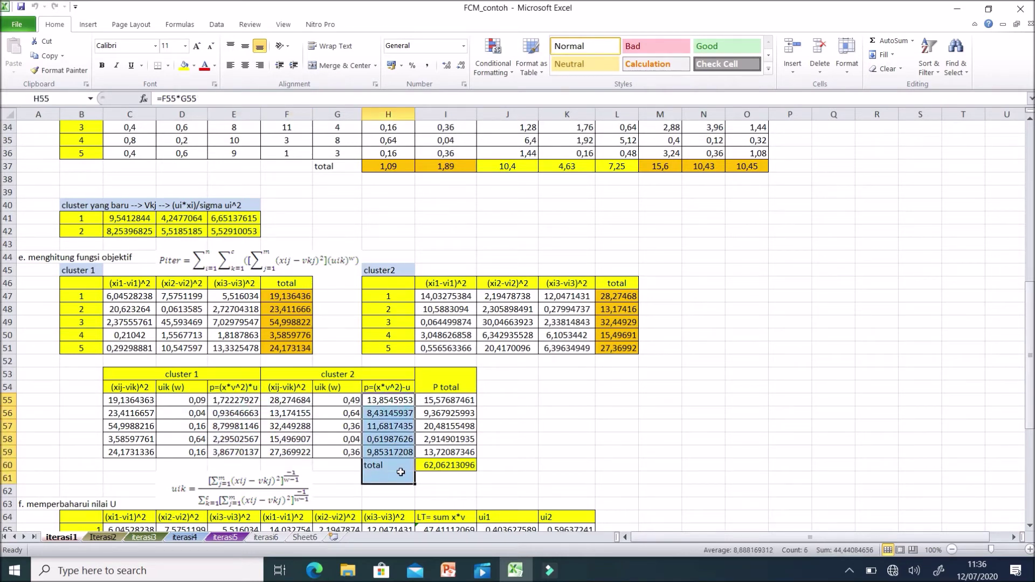
# Compare the cluster totals and squared membership values with the cluster 1 and cluster 2 columns of the objective function table
pyautogui.moveTo(277, 301); pyautogui.dragTo(292, 349)
pyautogui.moveTo(180, 401); pyautogui.dragTo(188, 440)
pyautogui.moveTo(243, 403); pyautogui.dragTo(245, 453)
pyautogui.moveTo(608, 299); pyautogui.dragTo(635, 350)
pyautogui.scroll(1, 495, 227)
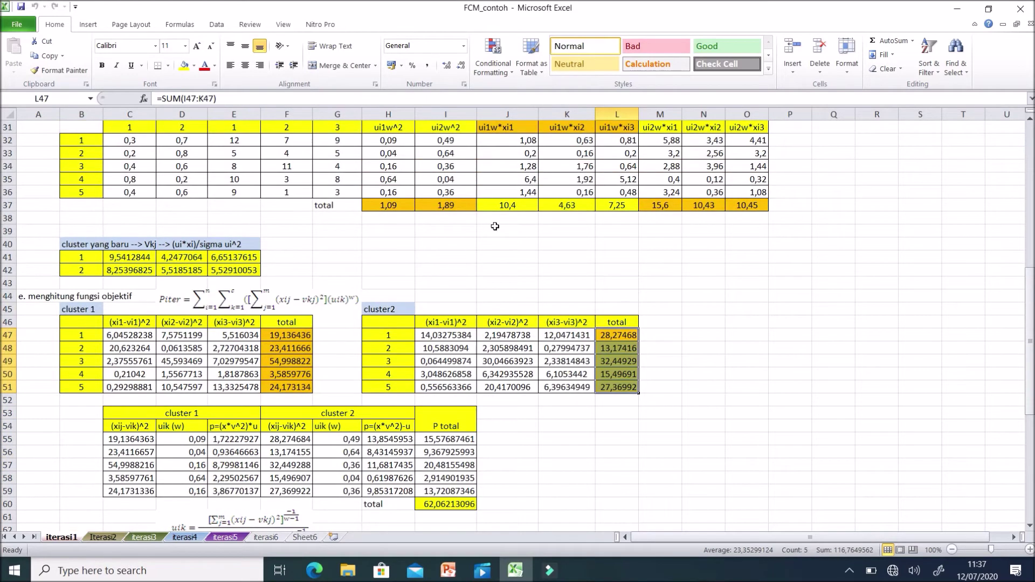
pyautogui.moveTo(453, 140); pyautogui.dragTo(475, 192)
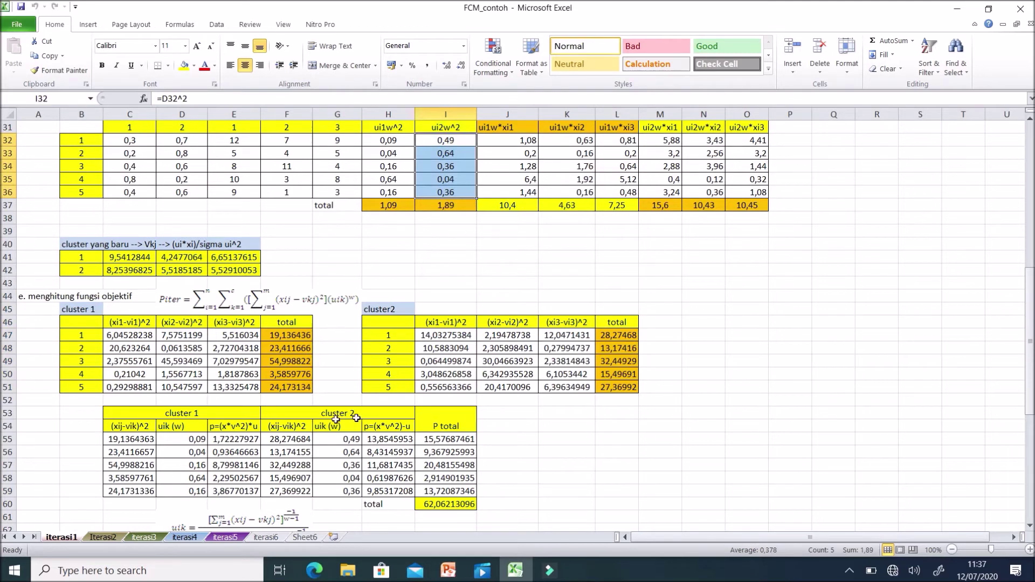
pyautogui.moveTo(384, 440); pyautogui.dragTo(393, 490)
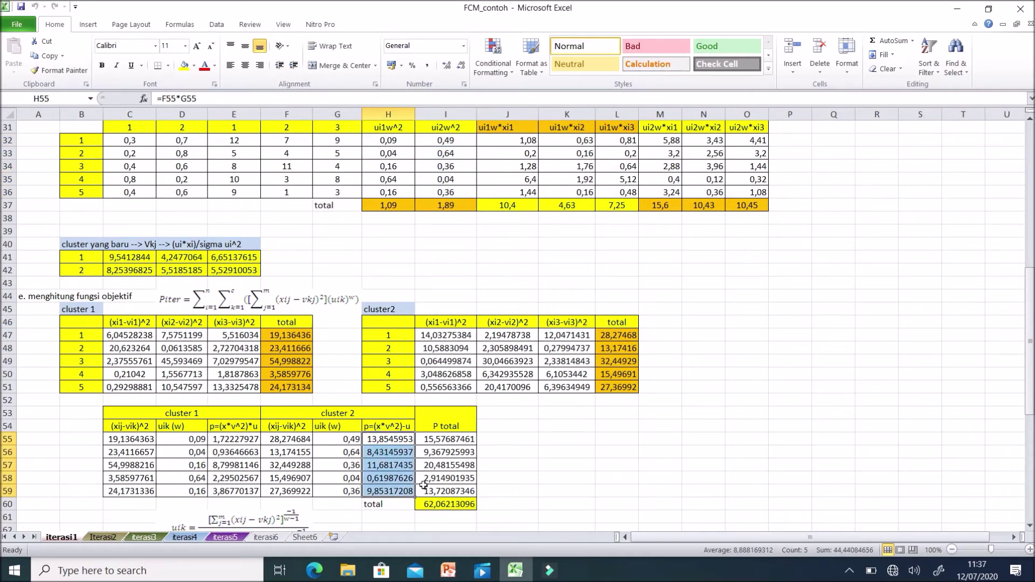
pyautogui.scroll(-1, 431, 436)
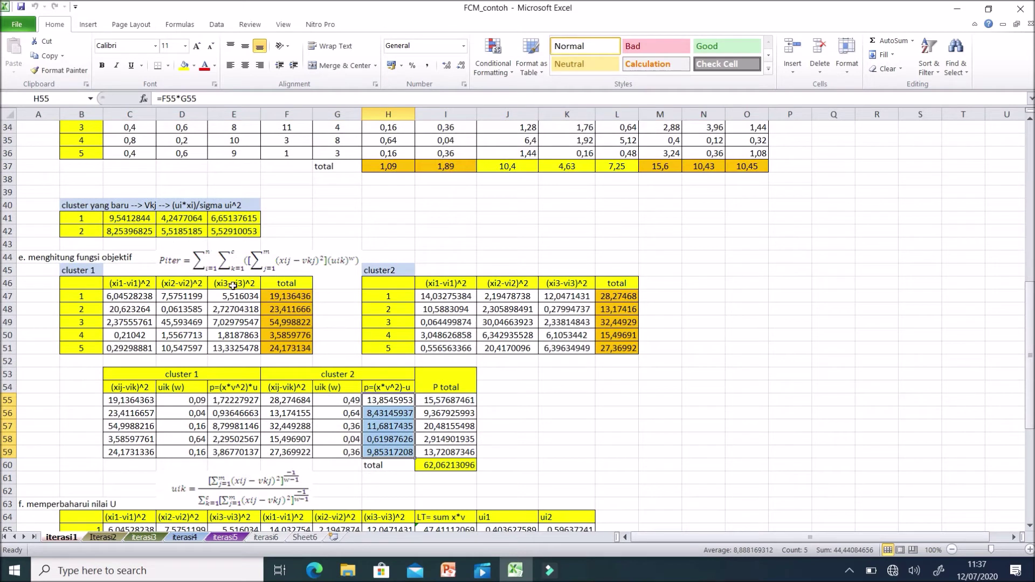
# Inspect the P total column in rows 55 to 59 and its sum in cell I60
pyautogui.moveTo(442, 402); pyautogui.dragTo(458, 456)
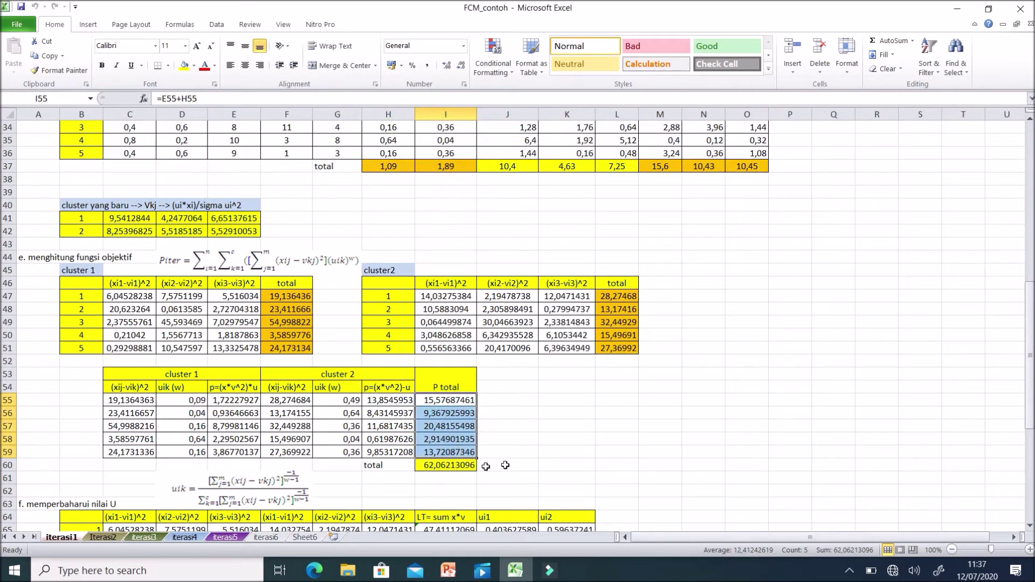
pyautogui.click(462, 473)
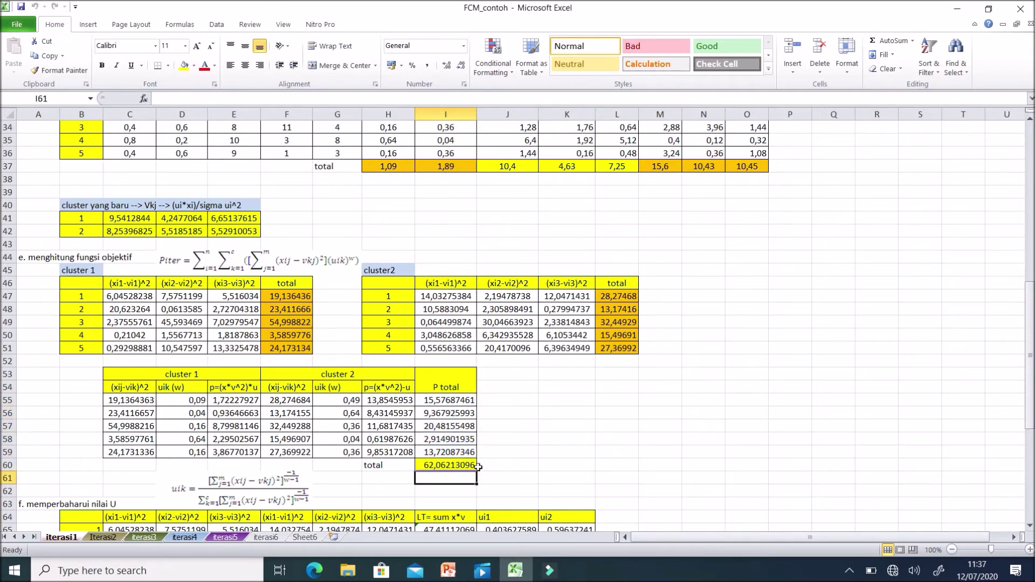
pyautogui.click(463, 466)
pyautogui.scroll(-1, 507, 414)
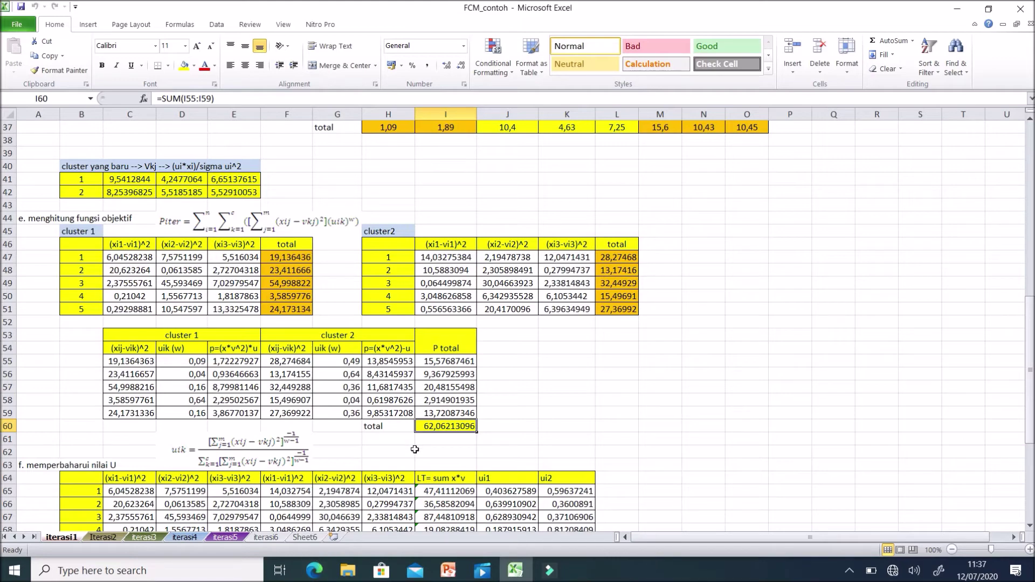
pyautogui.click(646, 405)
pyautogui.scroll(-5, 646, 408)
pyautogui.scroll(-4, 646, 408)
pyautogui.scroll(8, 646, 409)
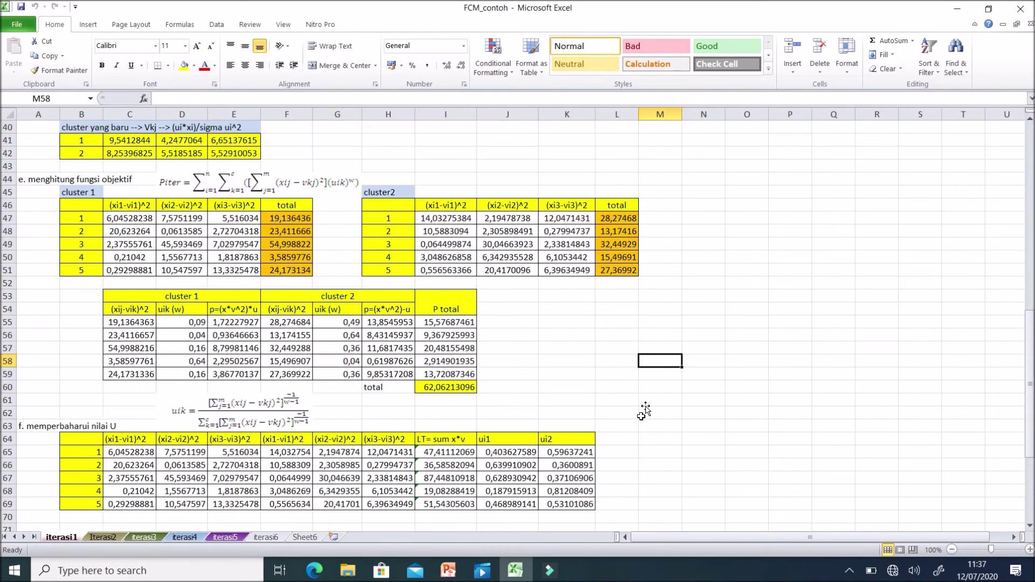
pyautogui.click(447, 388)
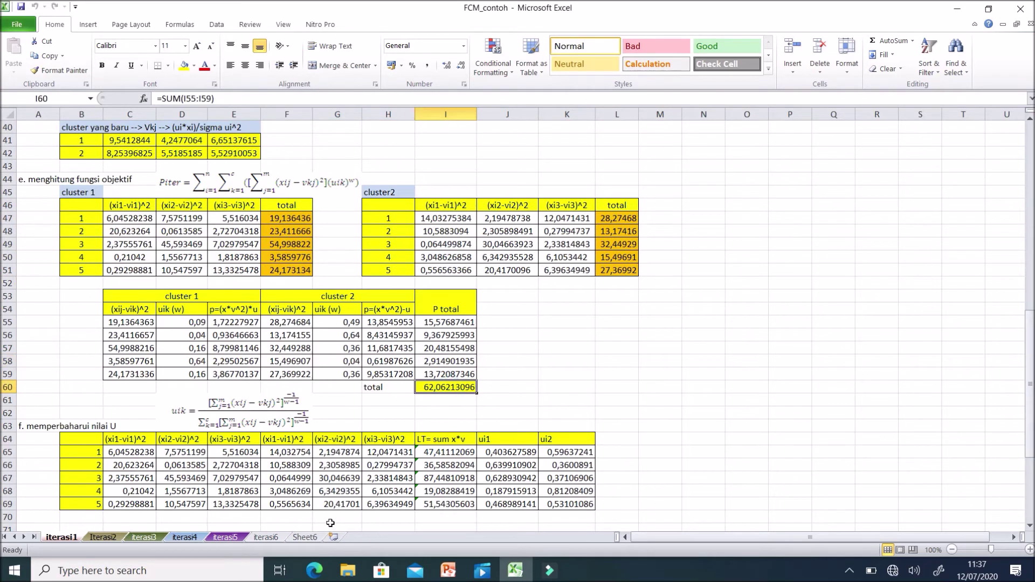
# Compare the first FO entry on Sheet6 with the objective function total in cell I60 of iterasi1
pyautogui.click(305, 537)
pyautogui.click(251, 309)
pyautogui.scroll(2, 301, 308)
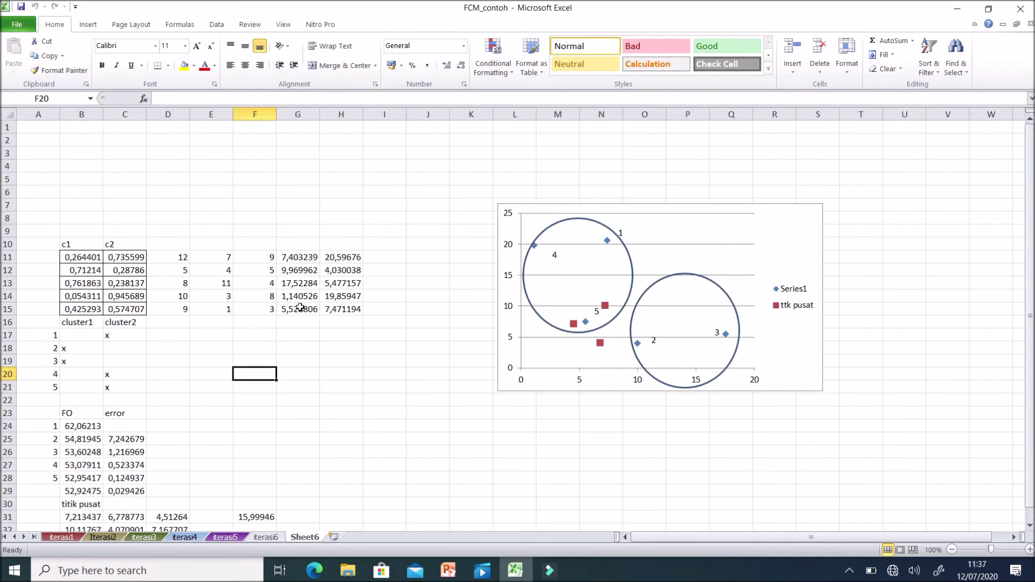
pyautogui.scroll(-4, 301, 308)
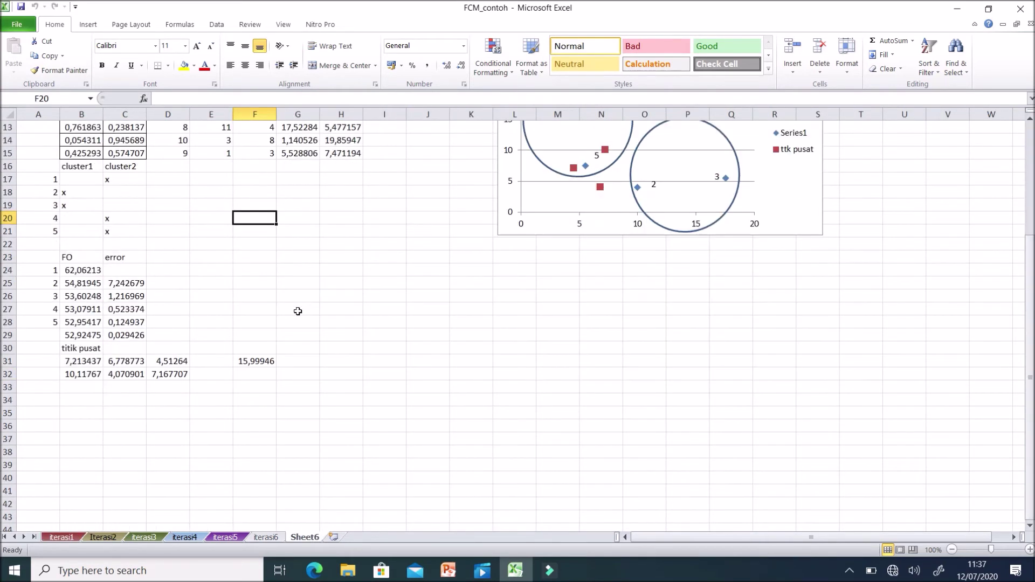
pyautogui.click(81, 272)
pyautogui.click(61, 537)
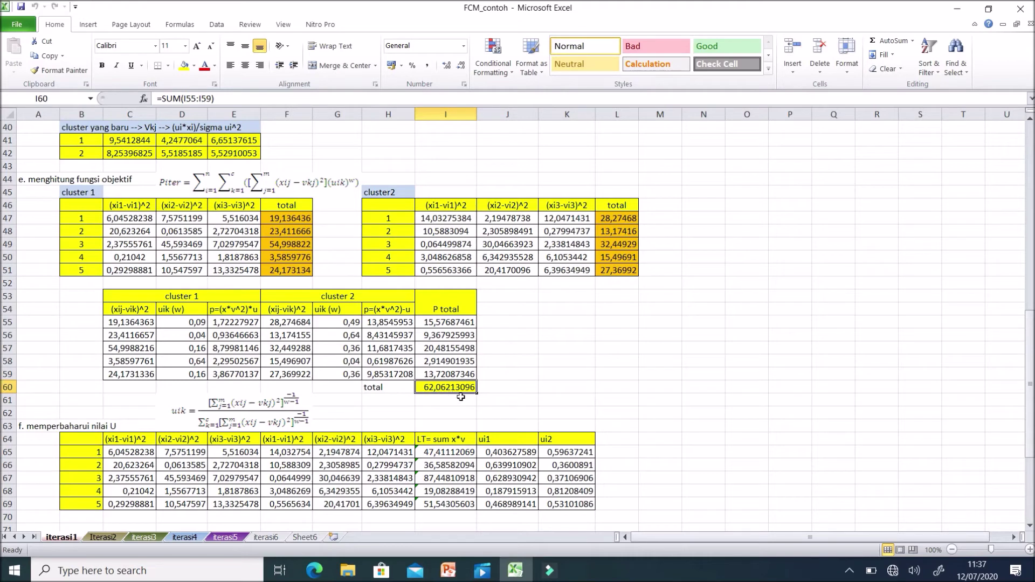
pyautogui.click(312, 538)
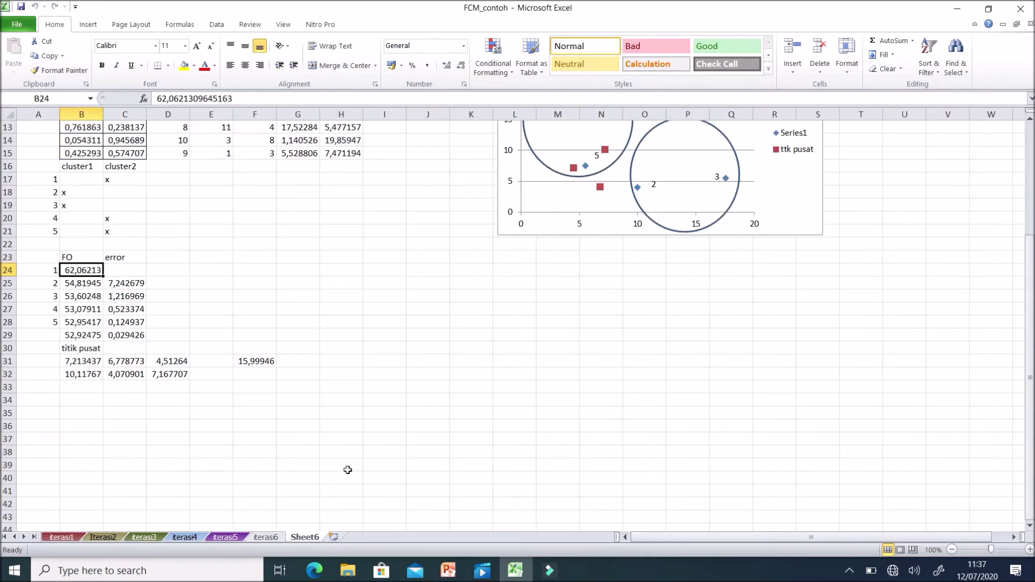
# Review the FO heading and its iteration 1 entry on Sheet6, and return to the P total sum on iterasi1
pyautogui.click(76, 258)
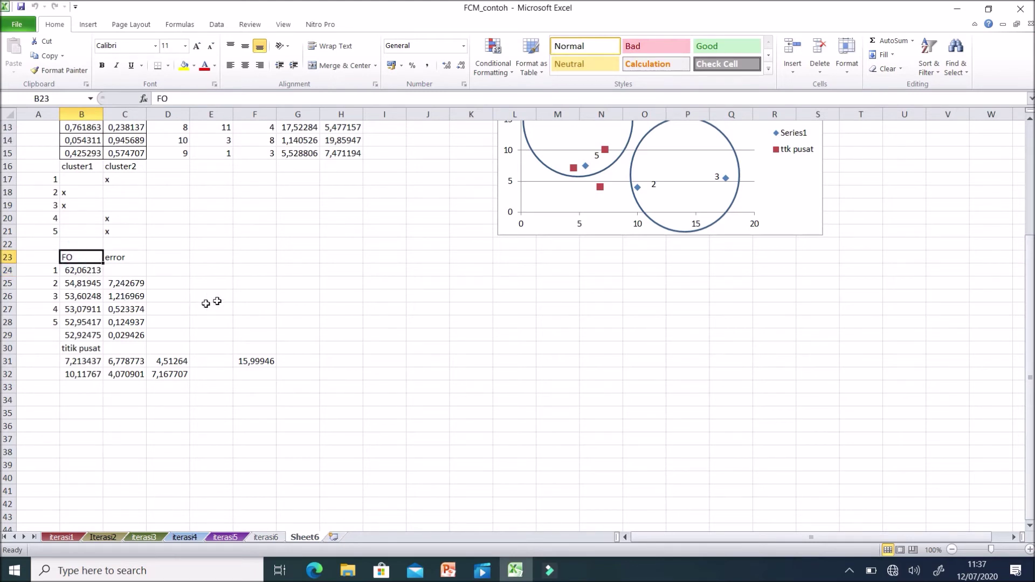
pyautogui.click(223, 274)
pyautogui.click(78, 261)
pyautogui.click(84, 270)
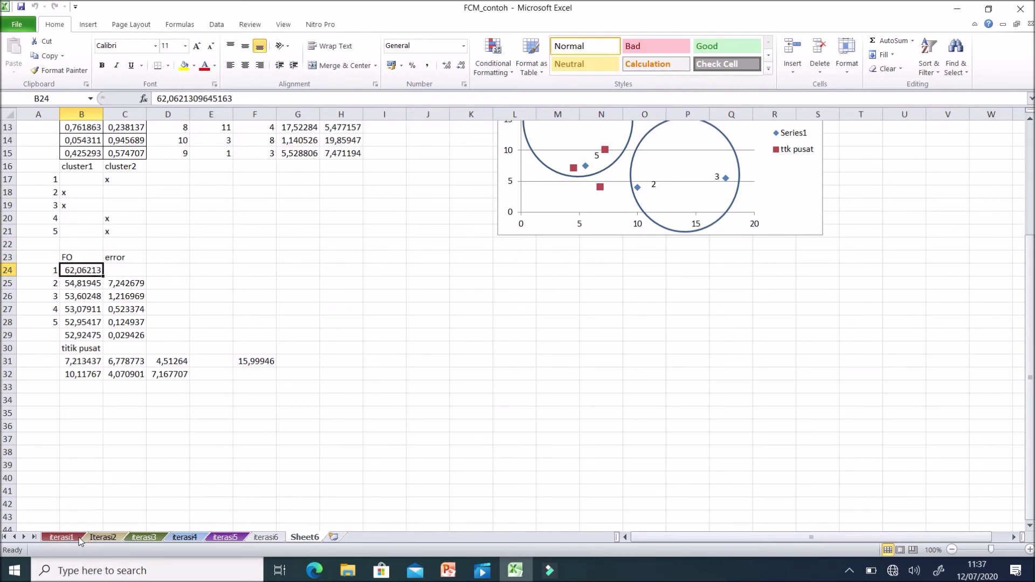
pyautogui.click(62, 537)
pyautogui.click(485, 387)
pyautogui.click(462, 388)
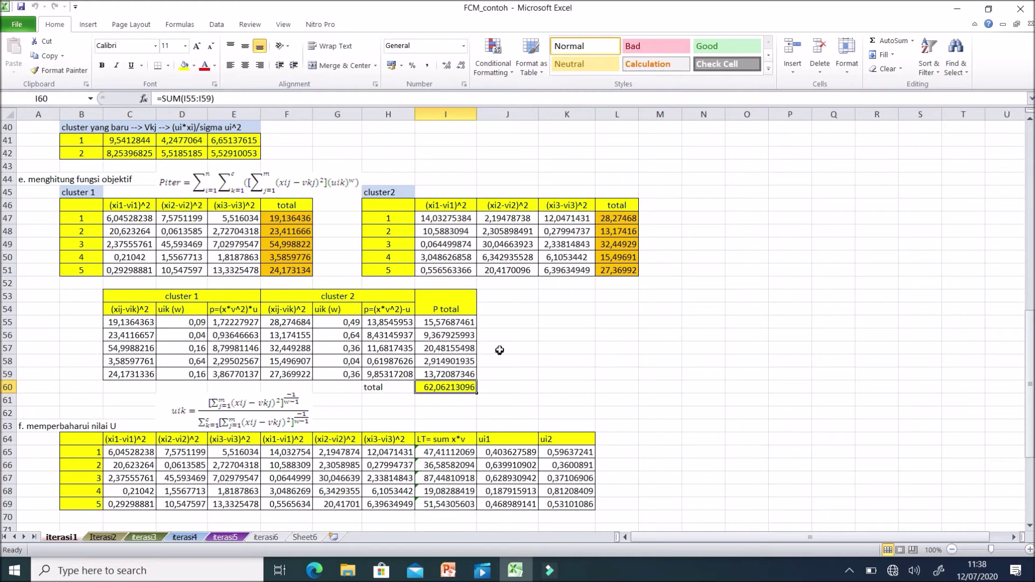
# Read the uik formula under section f, memperbaharui nilai U
pyautogui.scroll(-3, 500, 350)
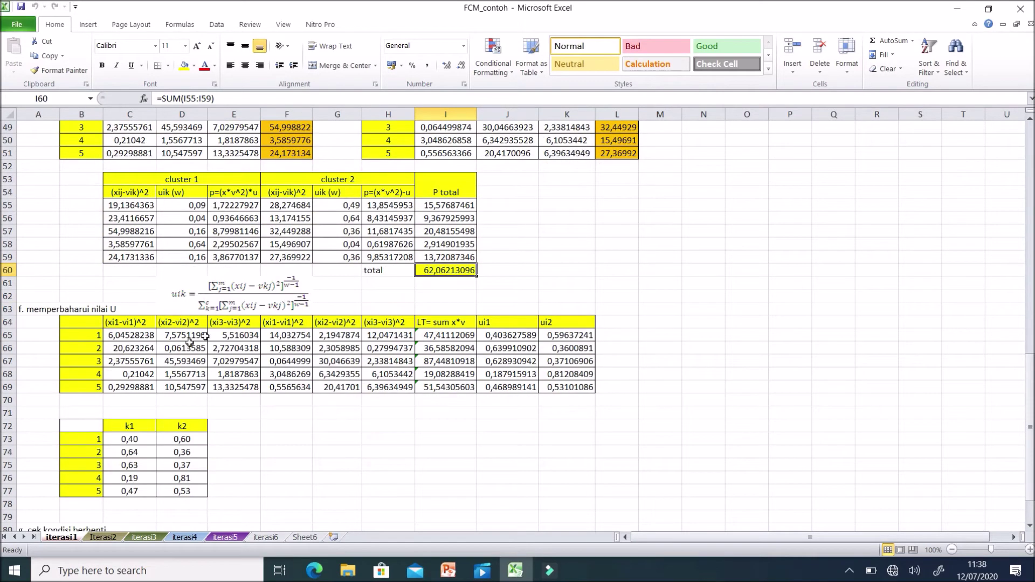
pyautogui.click(54, 310)
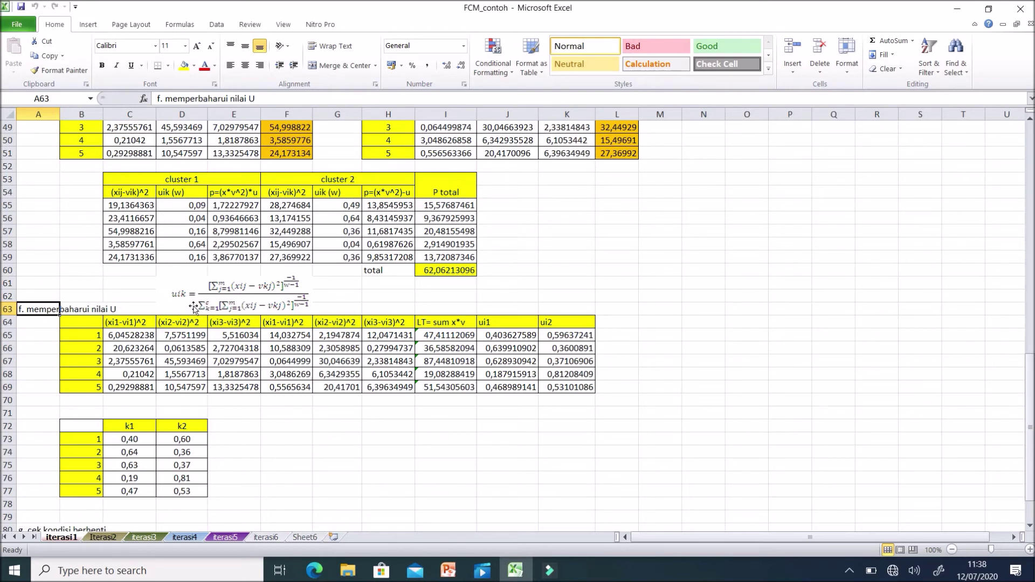
pyautogui.click(305, 413)
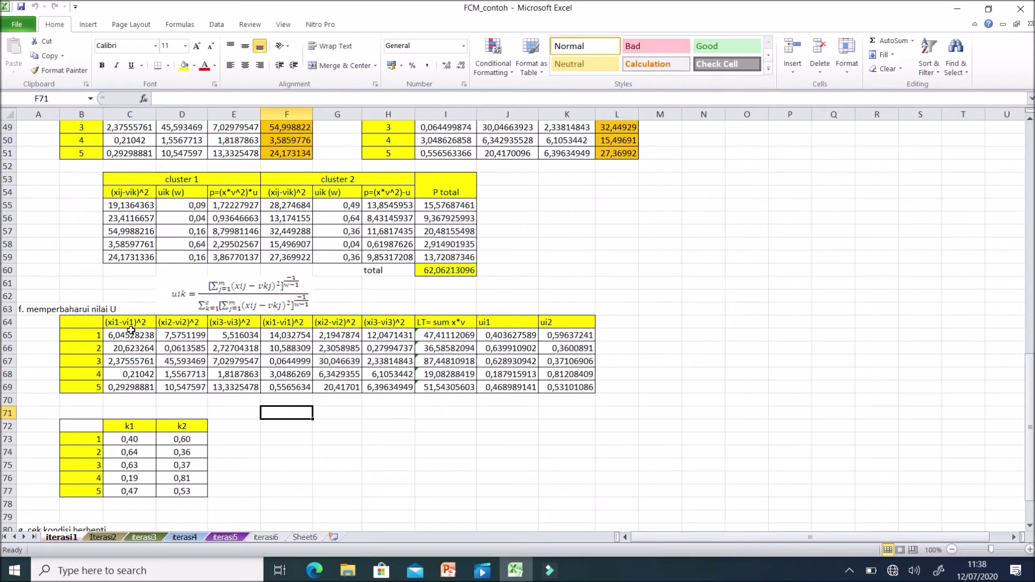
# Inspect the squared-difference columns for both clusters and the LT sum column in rows 65 to 69
pyautogui.moveTo(131, 332); pyautogui.dragTo(152, 389)
pyautogui.moveTo(186, 338); pyautogui.dragTo(222, 399)
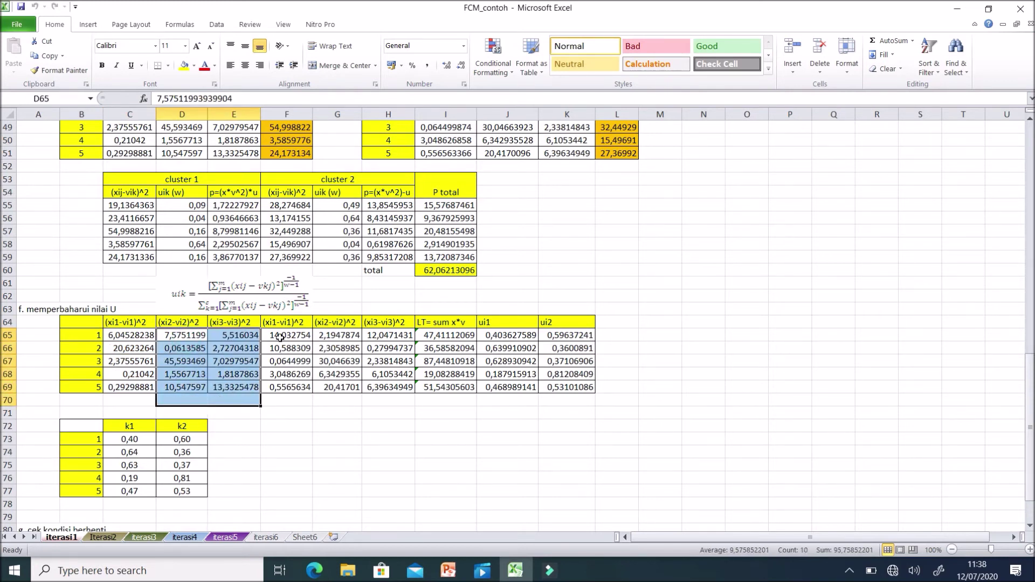
pyautogui.moveTo(149, 334); pyautogui.dragTo(262, 384)
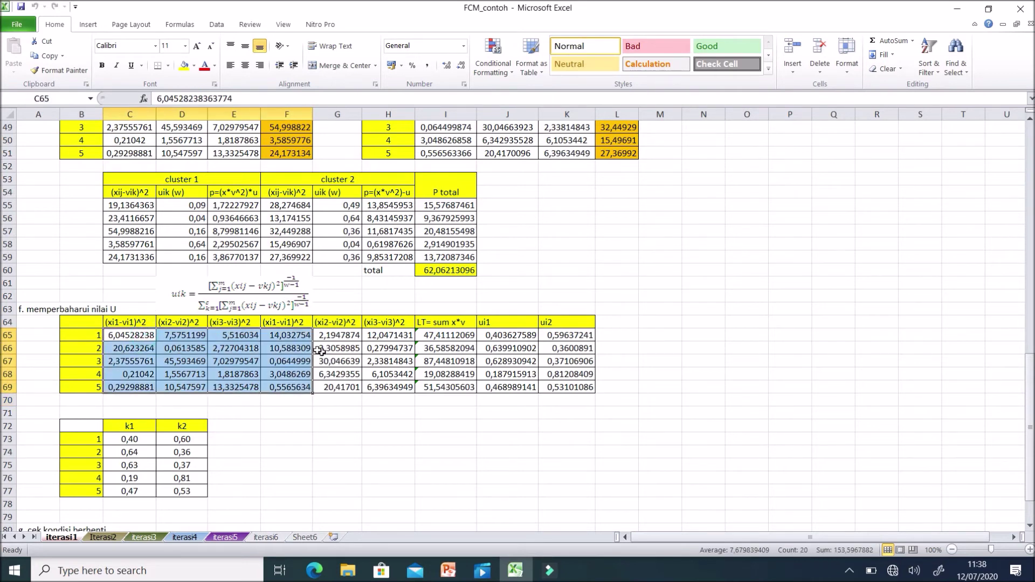
pyautogui.click(254, 340)
pyautogui.moveTo(150, 343); pyautogui.dragTo(253, 388)
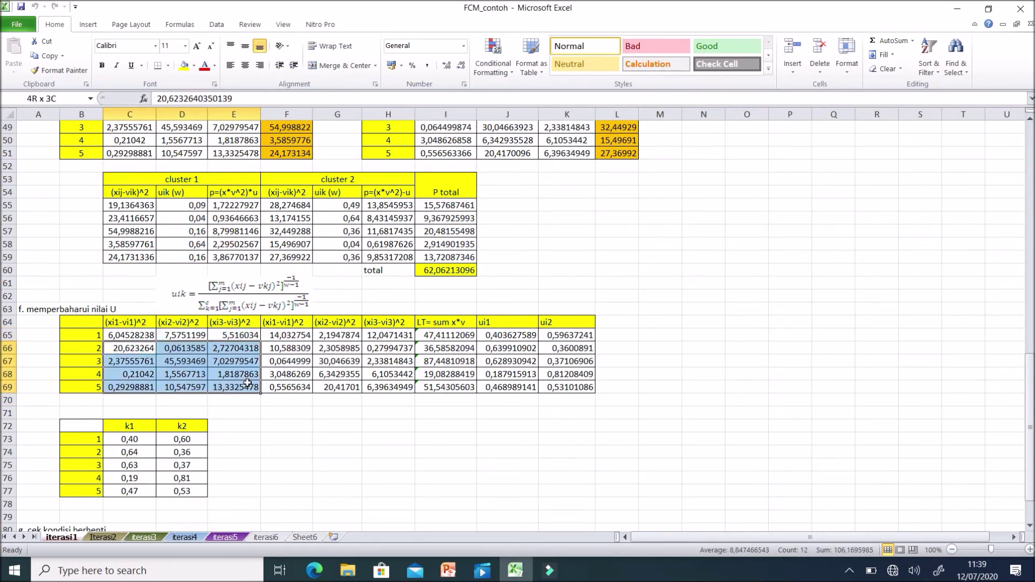
pyautogui.click(275, 336)
pyautogui.moveTo(341, 356); pyautogui.dragTo(387, 384)
pyautogui.moveTo(438, 340); pyautogui.dragTo(469, 389)
# Inspect the updated membership values in the ui1 and ui2 columns of section f
pyautogui.moveTo(503, 335); pyautogui.dragTo(518, 387)
pyautogui.click(561, 335)
pyautogui.moveTo(567, 352); pyautogui.dragTo(578, 390)
pyautogui.moveTo(513, 339); pyautogui.dragTo(527, 400)
pyautogui.moveTo(577, 336); pyautogui.dragTo(586, 388)
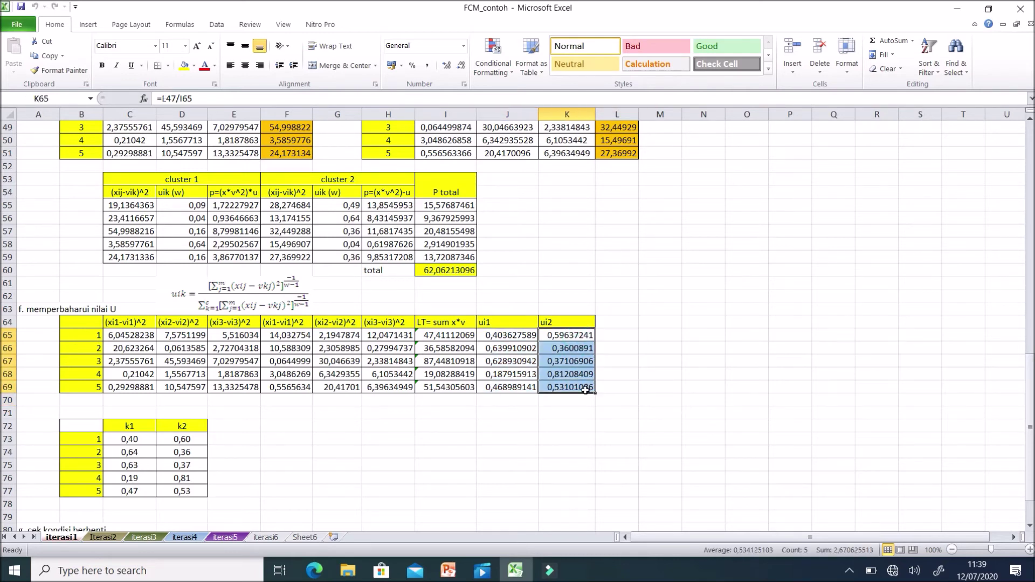
pyautogui.scroll(-1, 586, 390)
pyautogui.click(425, 425)
pyautogui.moveTo(526, 298); pyautogui.dragTo(569, 348)
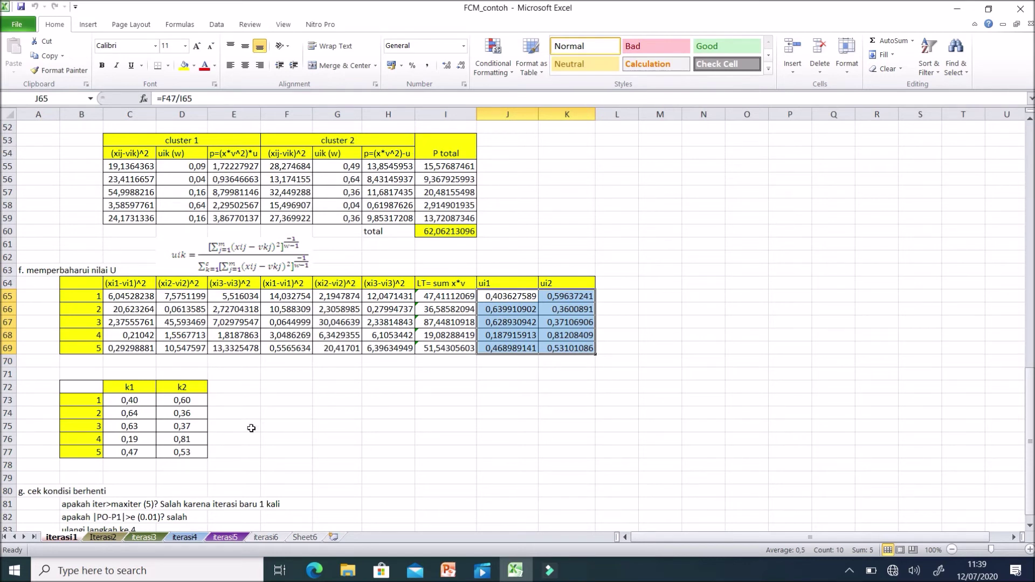
# Compare the k1 and k2 table in rows 73 to 77 with the ui1 and ui2 columns above it
pyautogui.moveTo(144, 397); pyautogui.dragTo(186, 452)
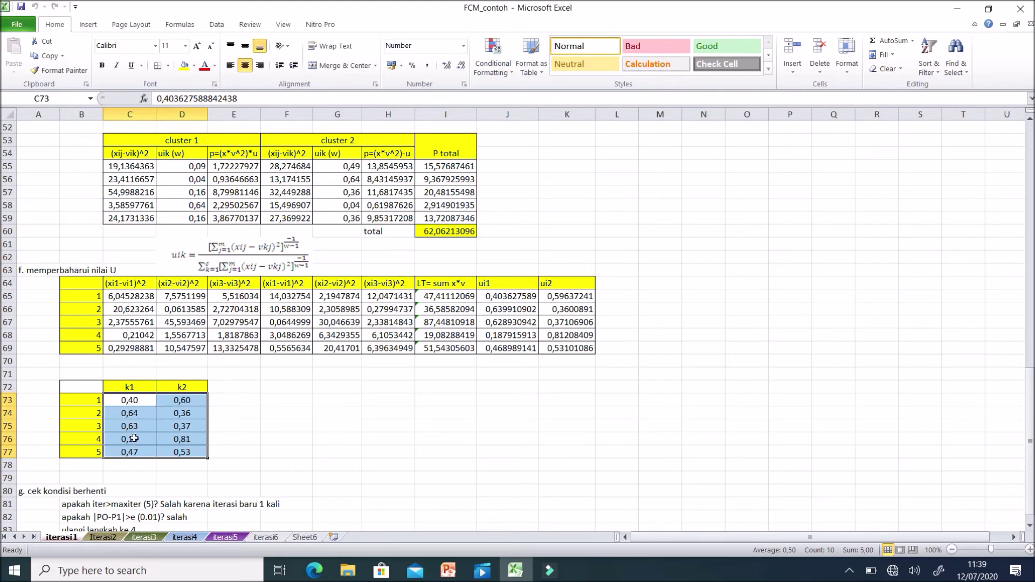
pyautogui.click(171, 423)
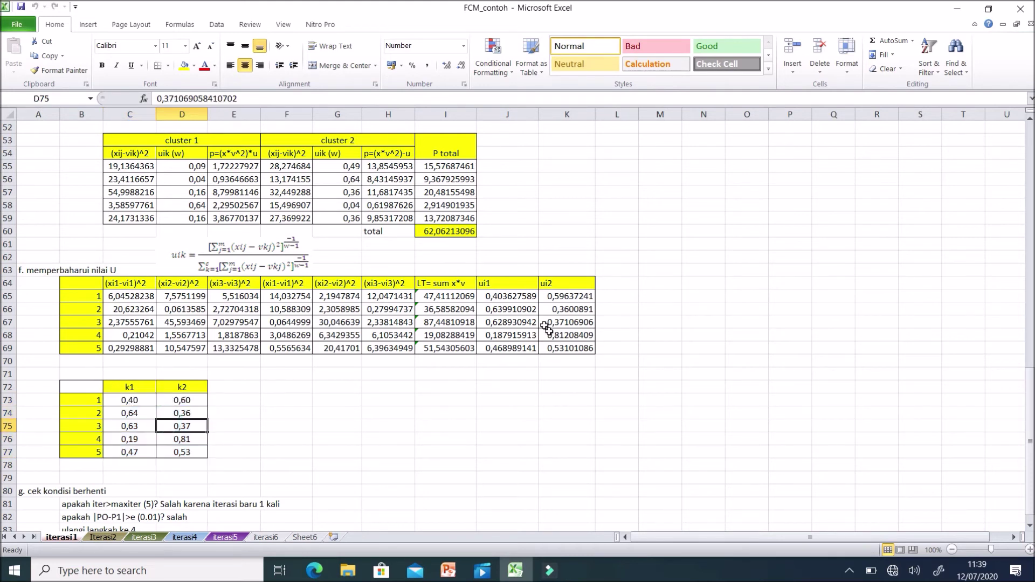
pyautogui.moveTo(519, 296); pyautogui.dragTo(570, 346)
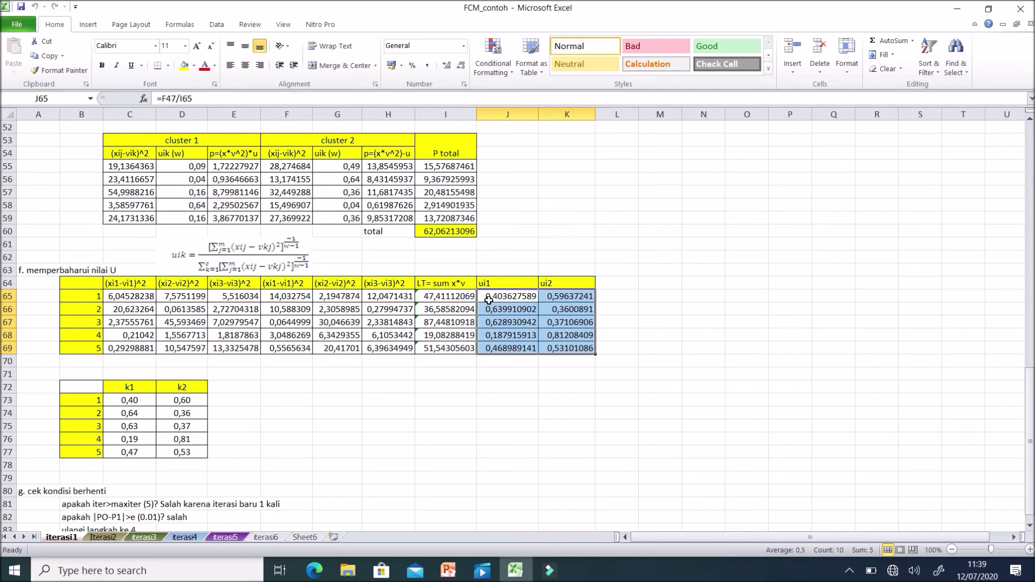
pyautogui.click(152, 402)
pyautogui.moveTo(152, 402); pyautogui.dragTo(183, 438)
pyautogui.click(299, 465)
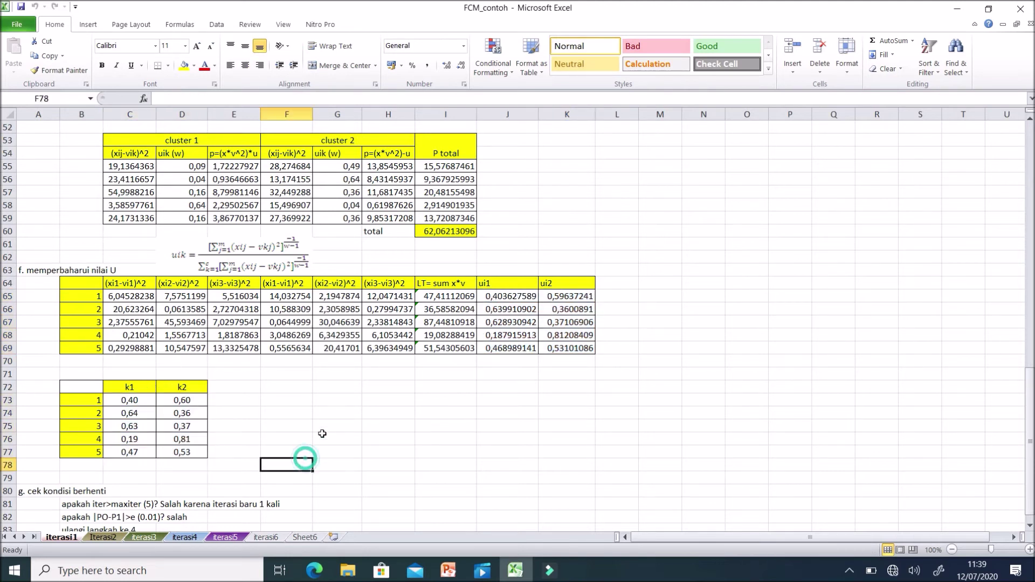
pyautogui.scroll(-2, 337, 407)
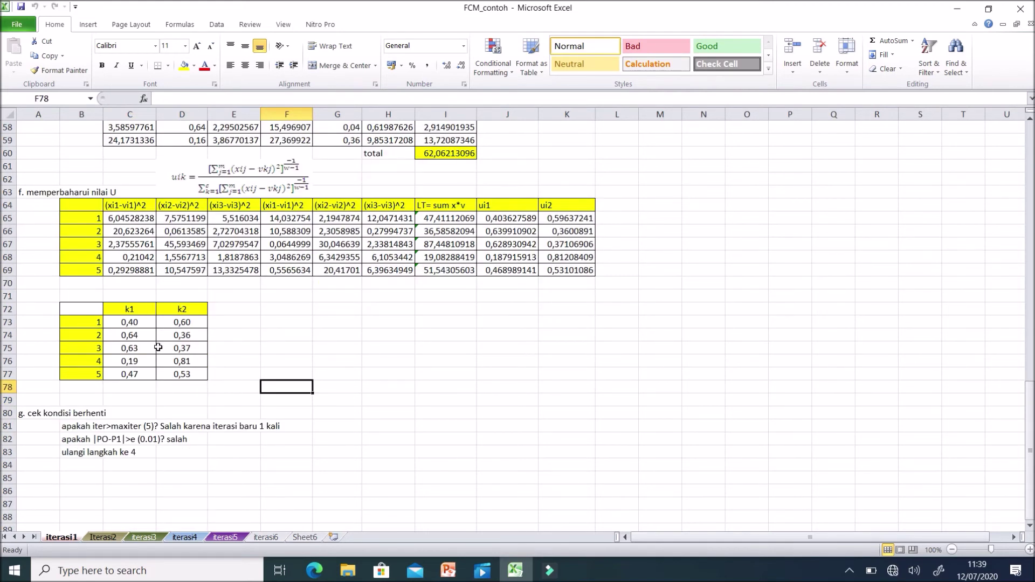
pyautogui.moveTo(129, 322); pyautogui.dragTo(174, 375)
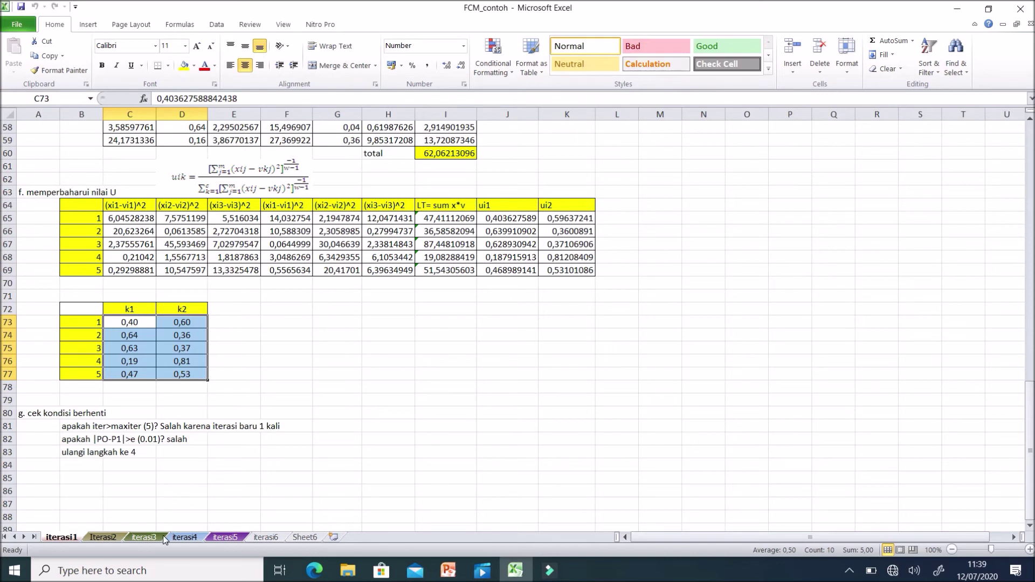
pyautogui.click(286, 413)
# Open the Iterasi2 sheet and review its input data, rules, k1/k2 membership table and cluster centre calculation
pyautogui.scroll(11, 453, 373)
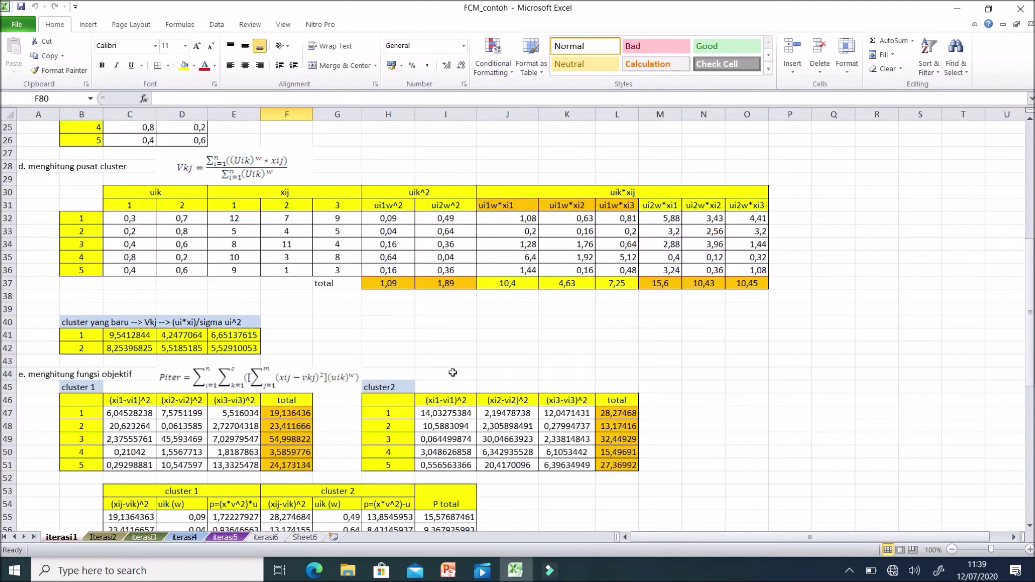
pyautogui.scroll(7, 453, 373)
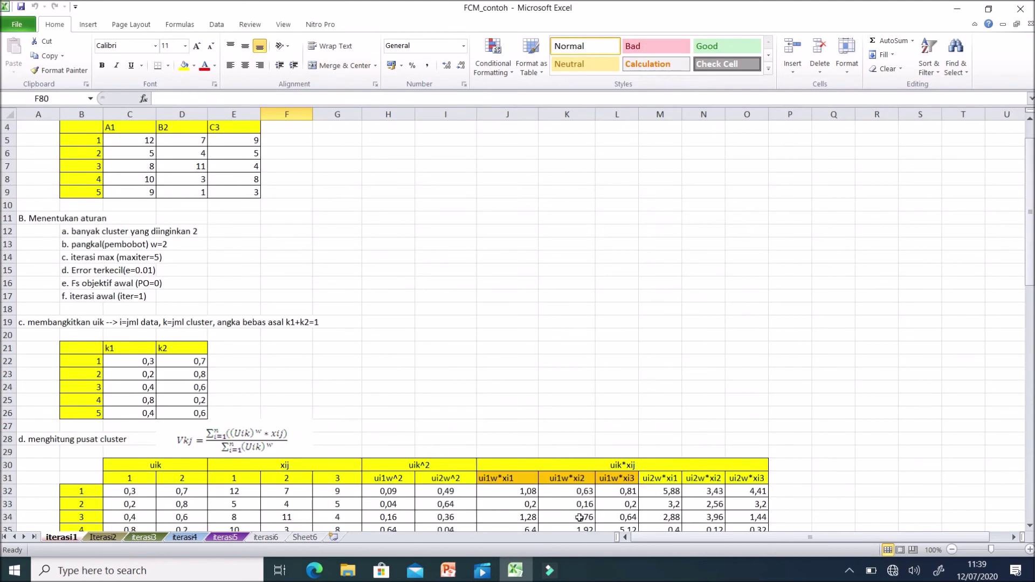
pyautogui.click(118, 536)
pyautogui.scroll(18, 649, 377)
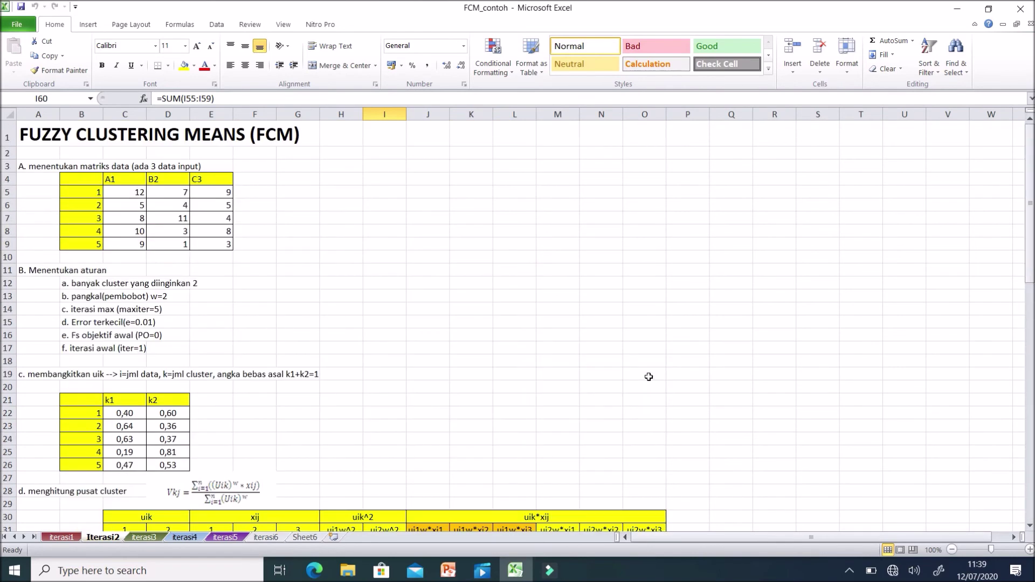
pyautogui.scroll(-3, 533, 469)
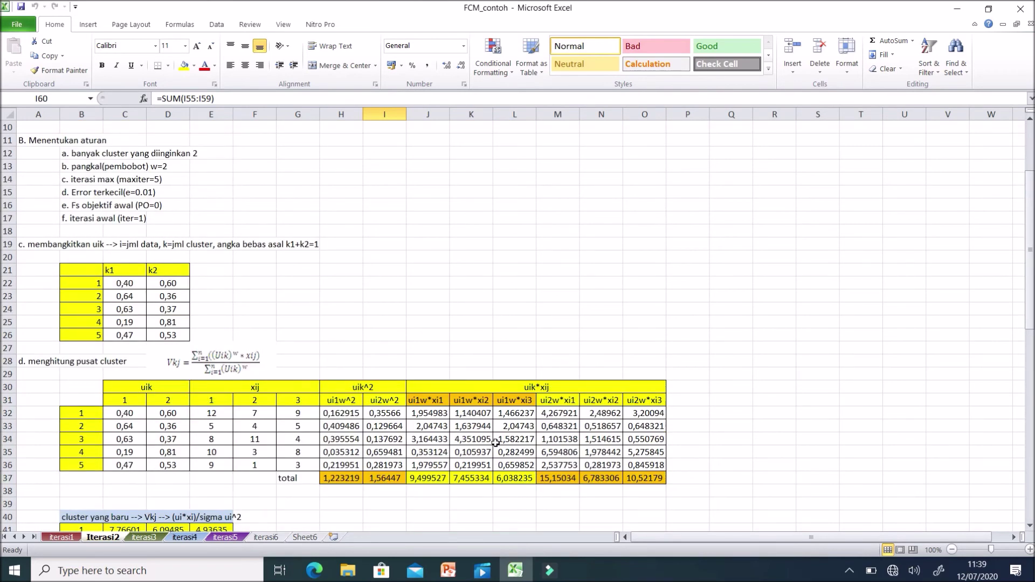
pyautogui.click(423, 284)
pyautogui.scroll(3, 420, 283)
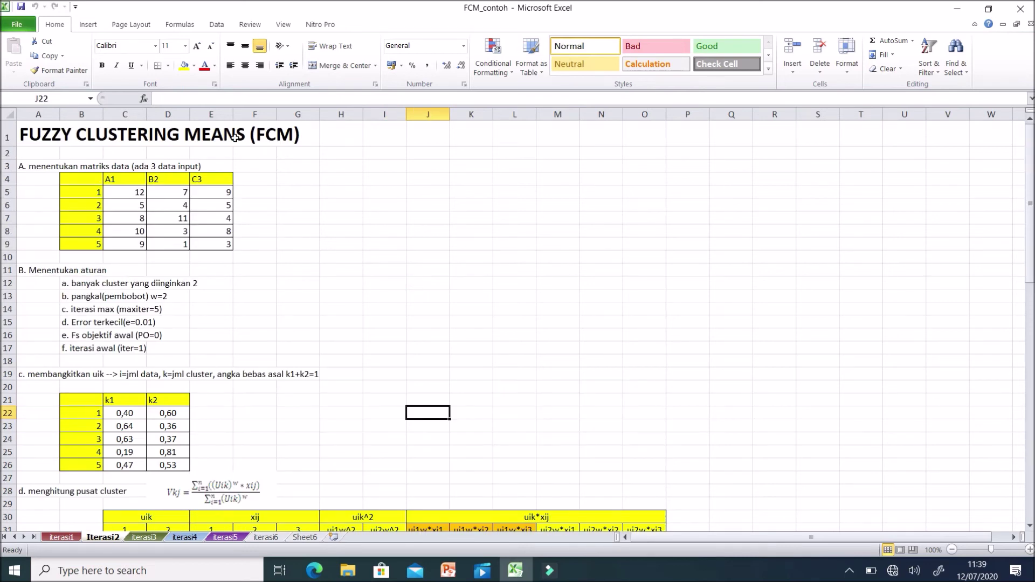
# Compare the k1 and k2 membership table in section c of Iterasi2 with the updated memberships at the end of iterasi1
pyautogui.click(139, 192)
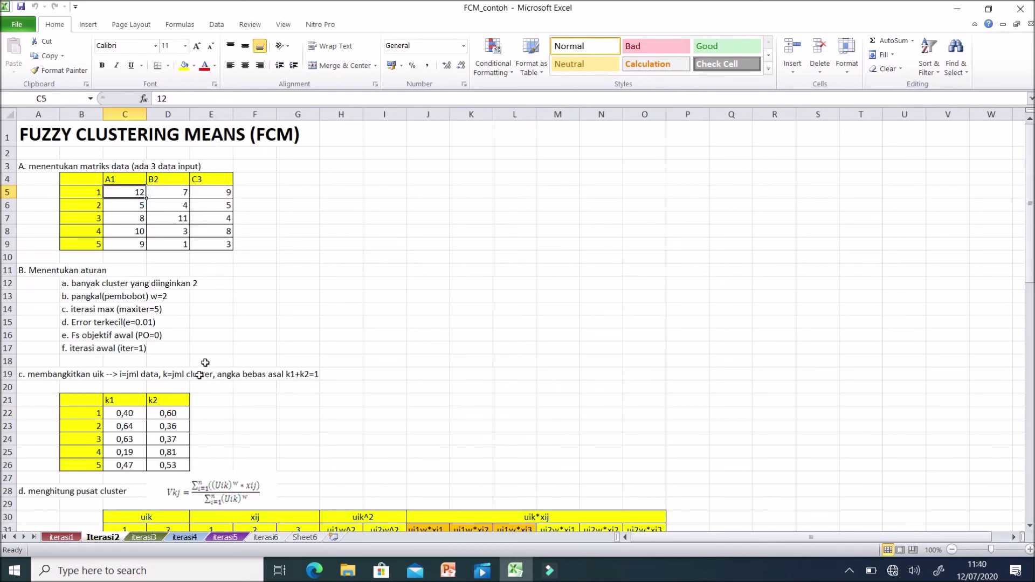
pyautogui.moveTo(125, 413); pyautogui.dragTo(174, 465)
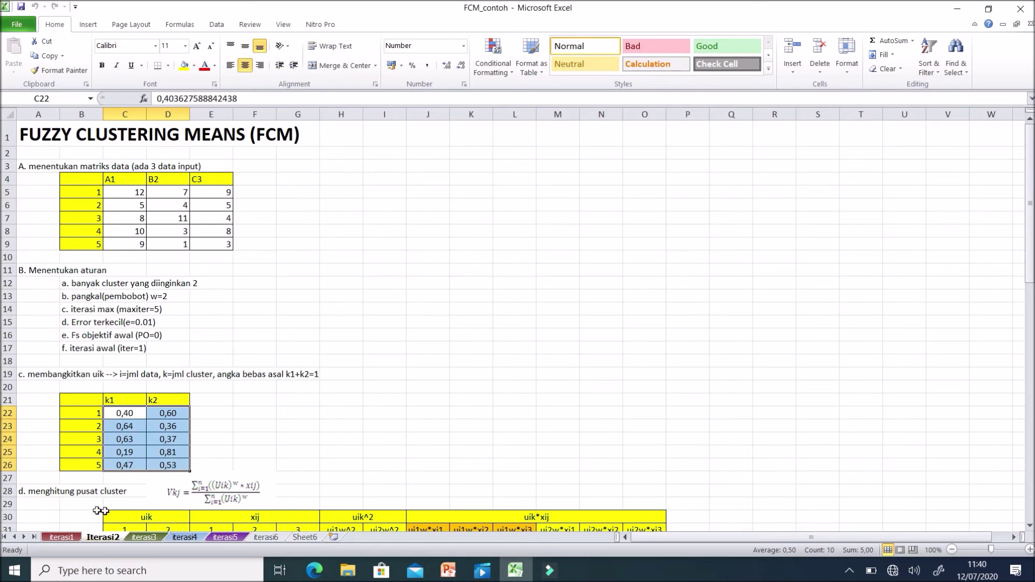
pyautogui.click(61, 537)
pyautogui.click(302, 438)
pyautogui.scroll(-6, 296, 380)
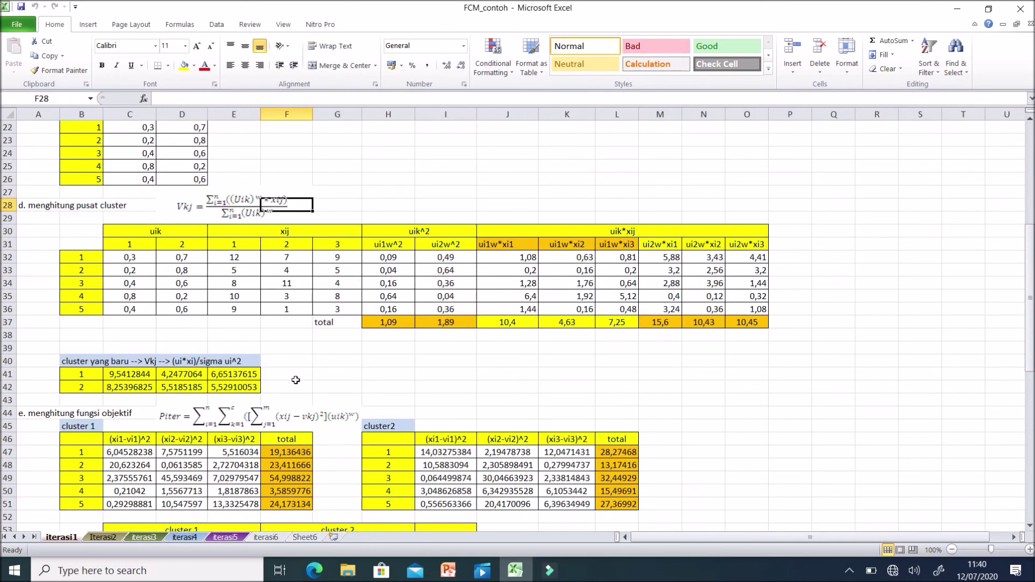
pyautogui.scroll(-10, 295, 380)
pyautogui.moveTo(140, 404); pyautogui.dragTo(192, 456)
pyautogui.click(112, 539)
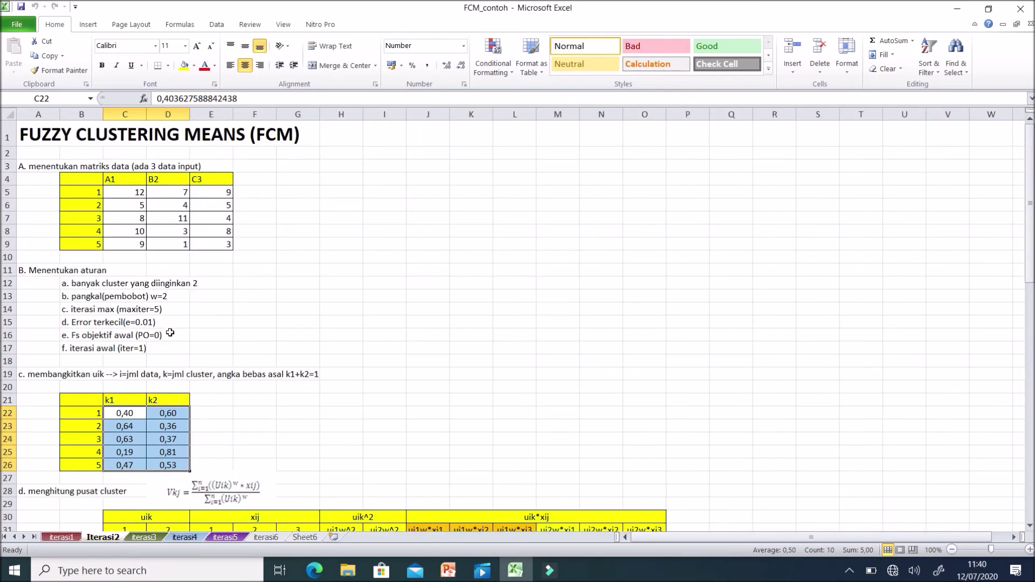
# Review the cluster centre and objective function calculations on Iterasi2, ending at the P total sum in I60
pyautogui.scroll(-3, 176, 257)
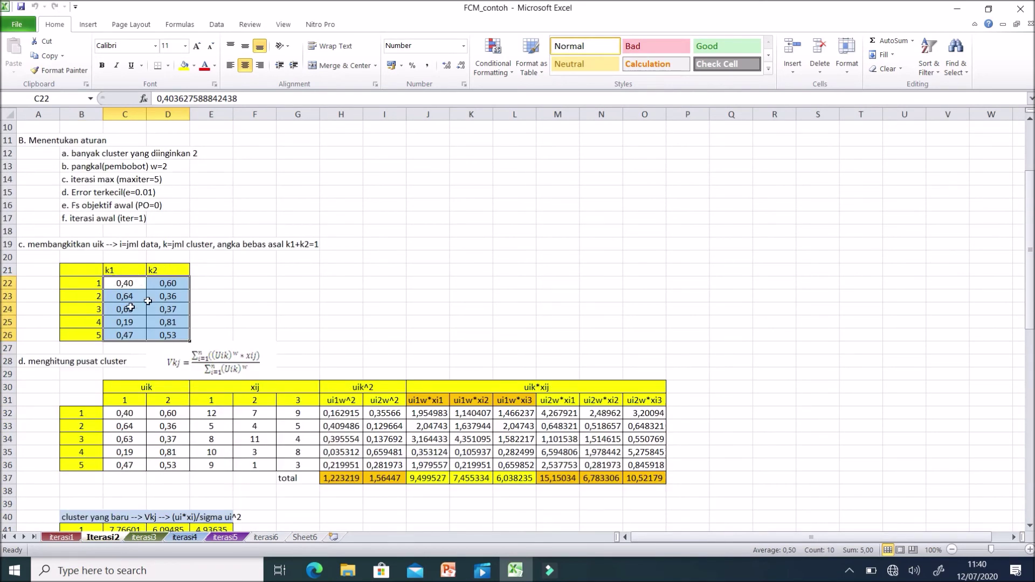
pyautogui.click(206, 295)
pyautogui.scroll(-4, 257, 296)
pyautogui.scroll(-8, 257, 295)
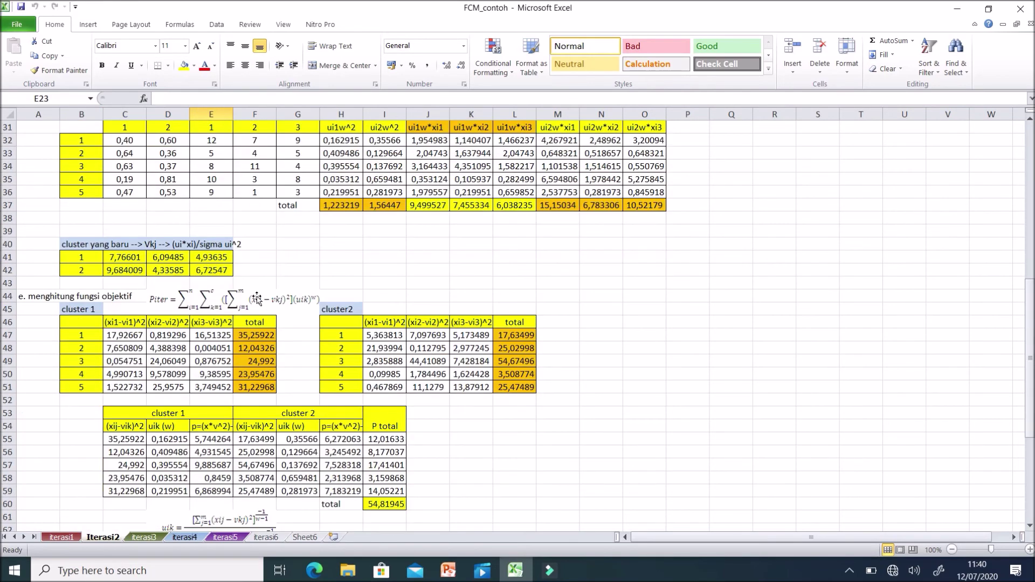
pyautogui.click(391, 309)
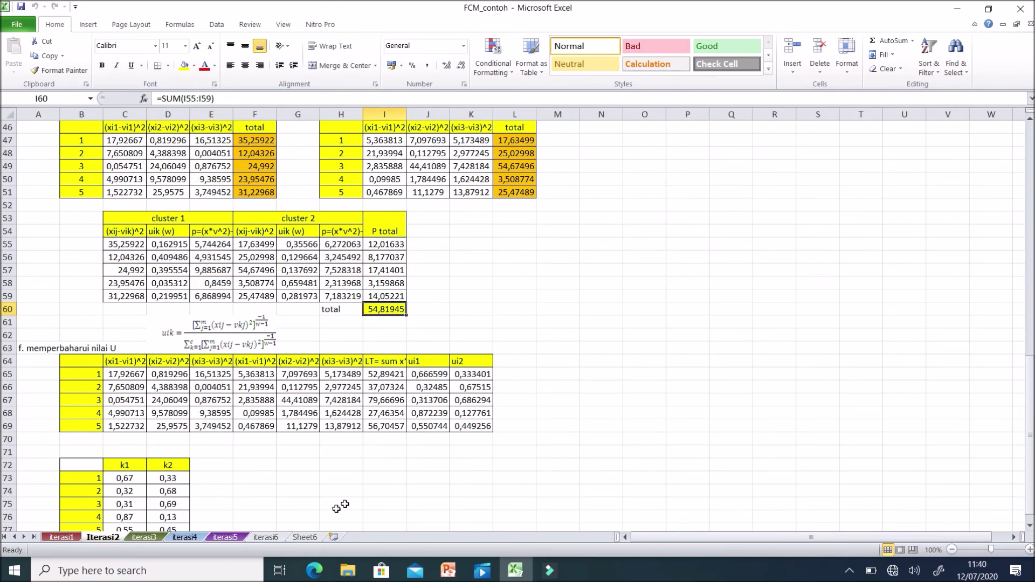
# Open Sheet6 and inspect the second iteration's FO value and the error column heading
pyautogui.click(304, 537)
pyautogui.click(94, 284)
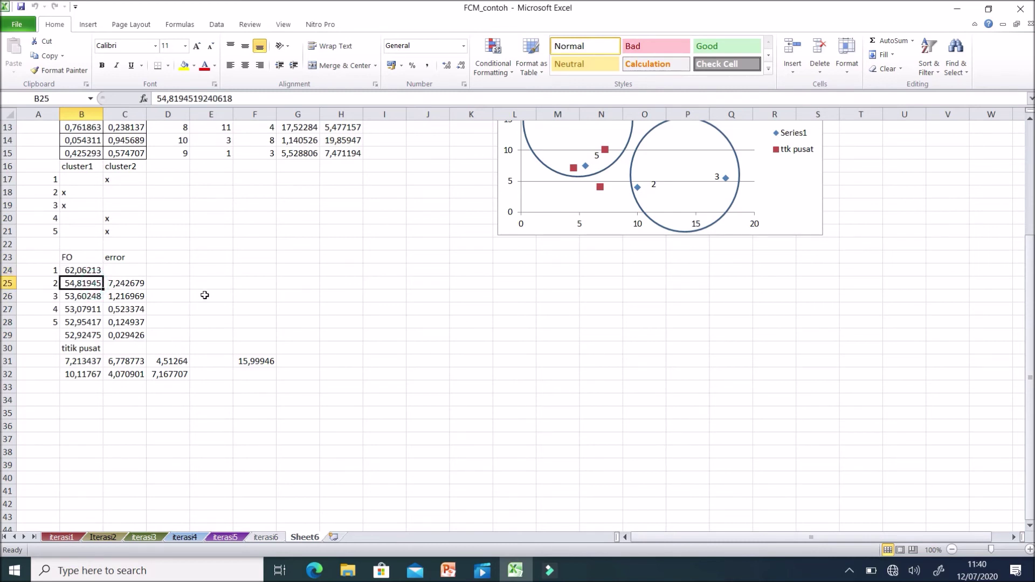
pyautogui.click(129, 259)
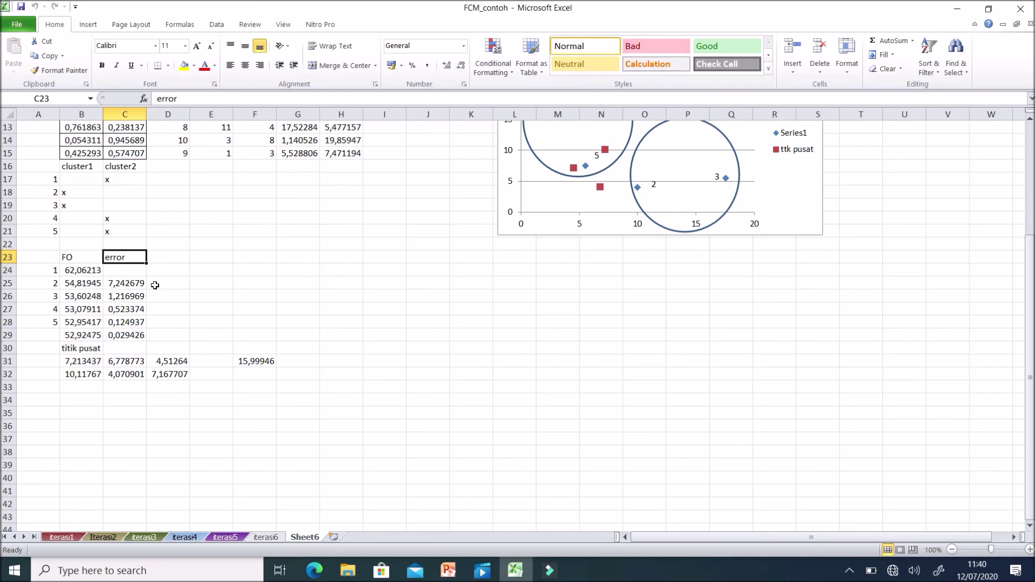
# Check the smallest-error rule in section B of Iterasi2 against the second iteration's error formula in C25 of Sheet6
pyautogui.click(115, 537)
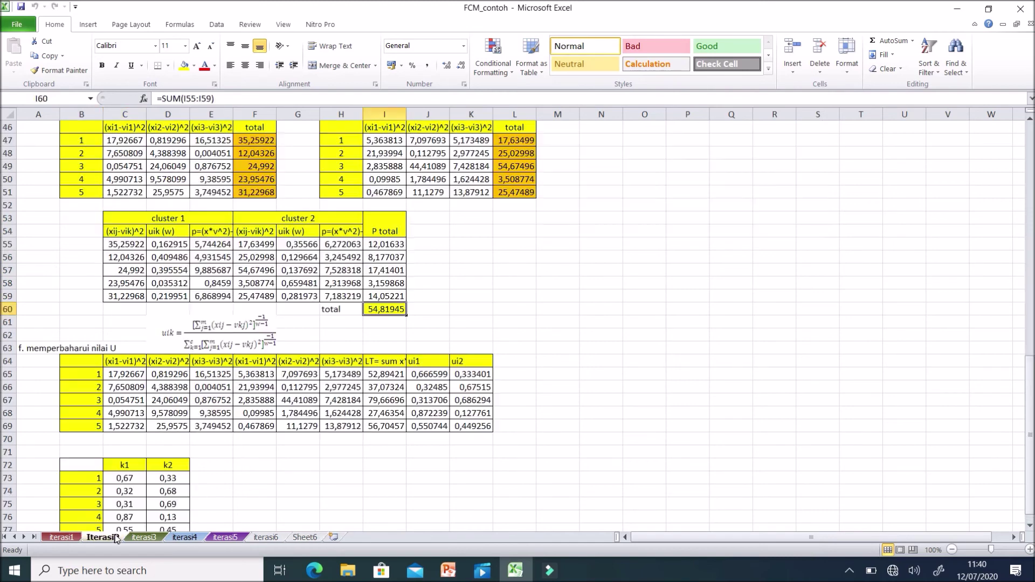
pyautogui.scroll(15, 154, 259)
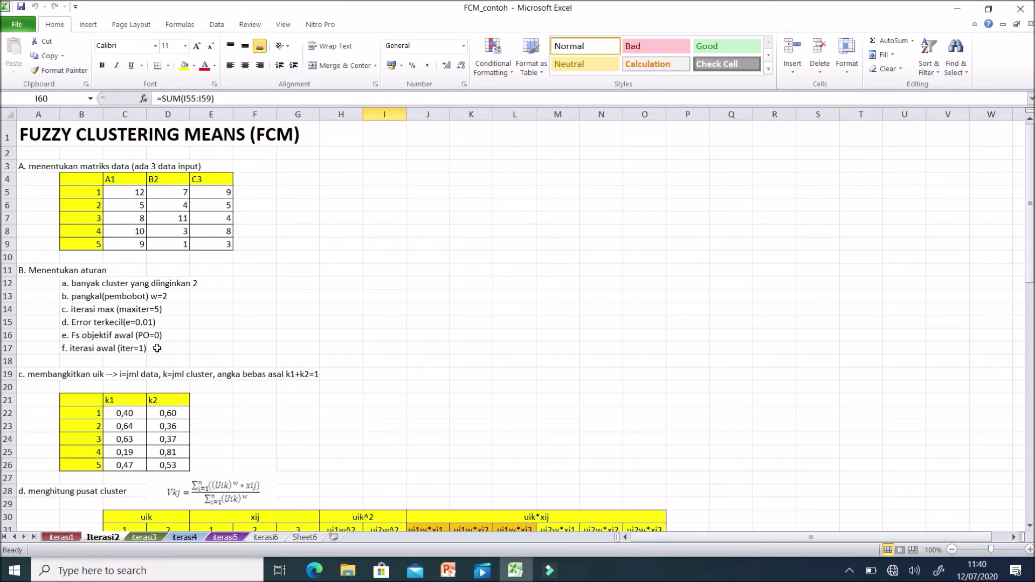
pyautogui.click(119, 322)
pyautogui.click(87, 322)
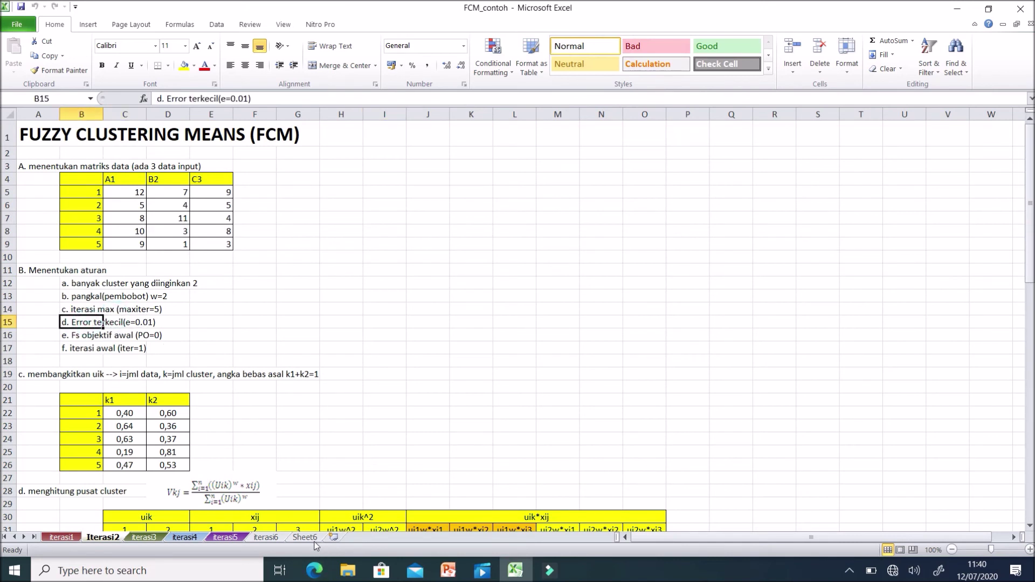
pyautogui.click(305, 538)
pyautogui.click(130, 285)
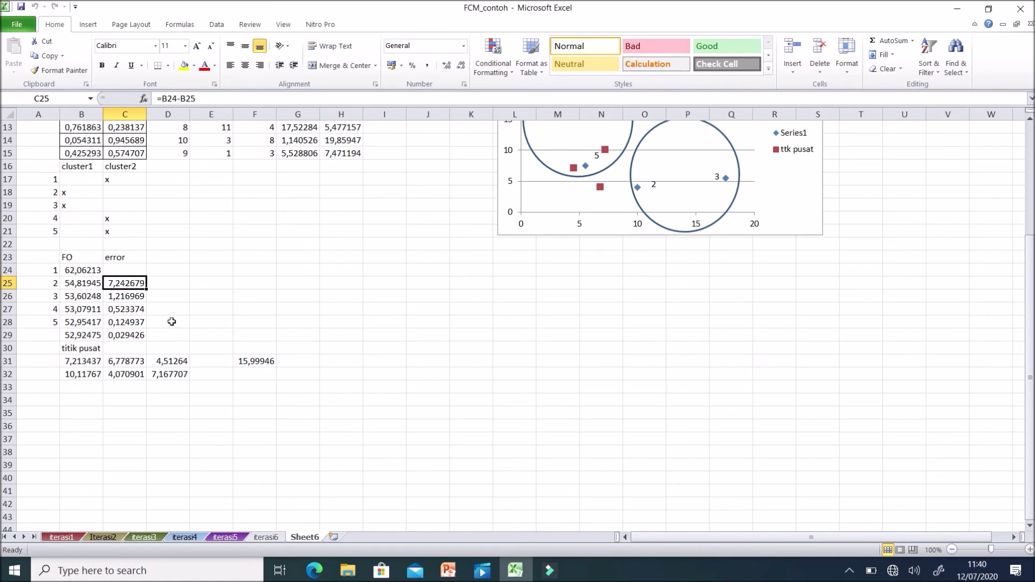
# Look up the third iteration's FO value on Sheet6, and inspect the k1 and k2 membership table in section c of iterasi3
pyautogui.click(98, 296)
pyautogui.click(153, 538)
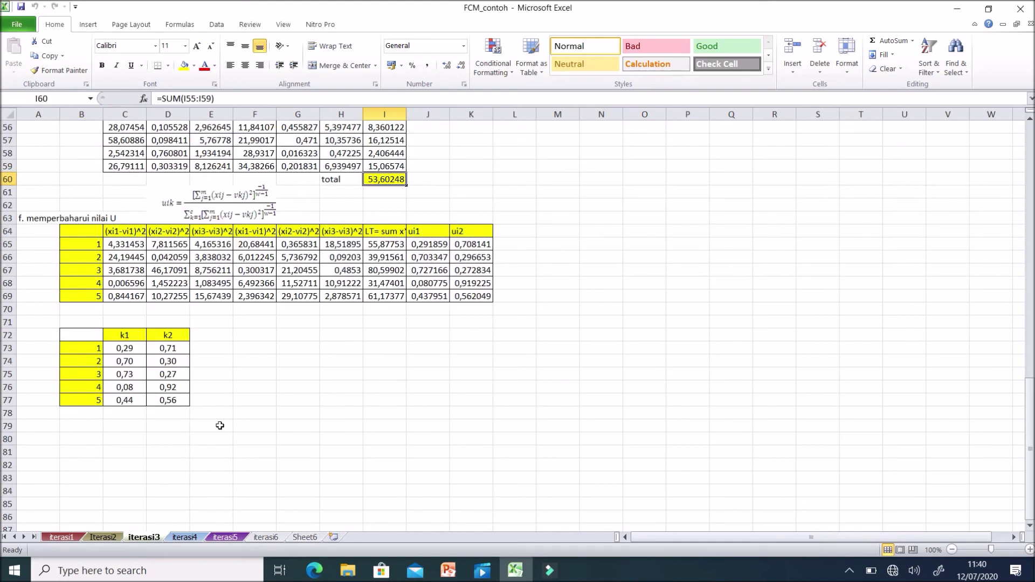
pyautogui.scroll(11, 427, 361)
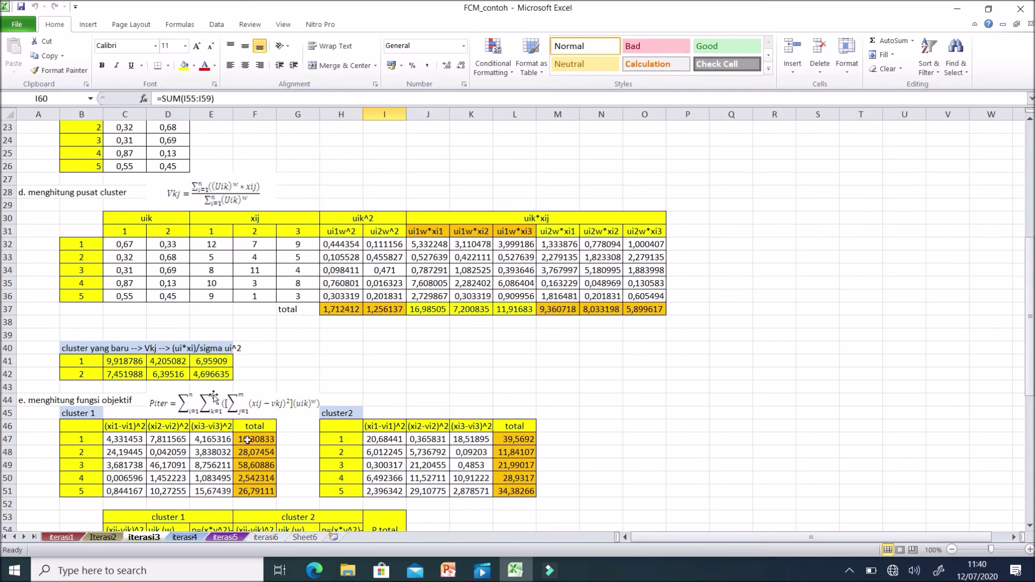
pyautogui.scroll(5, 218, 348)
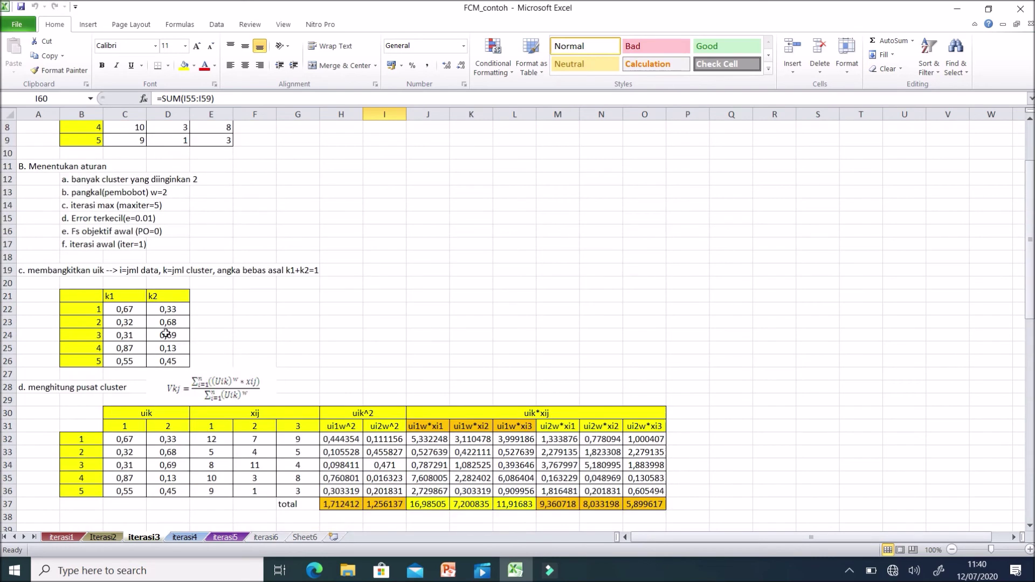
pyautogui.moveTo(135, 312); pyautogui.dragTo(175, 359)
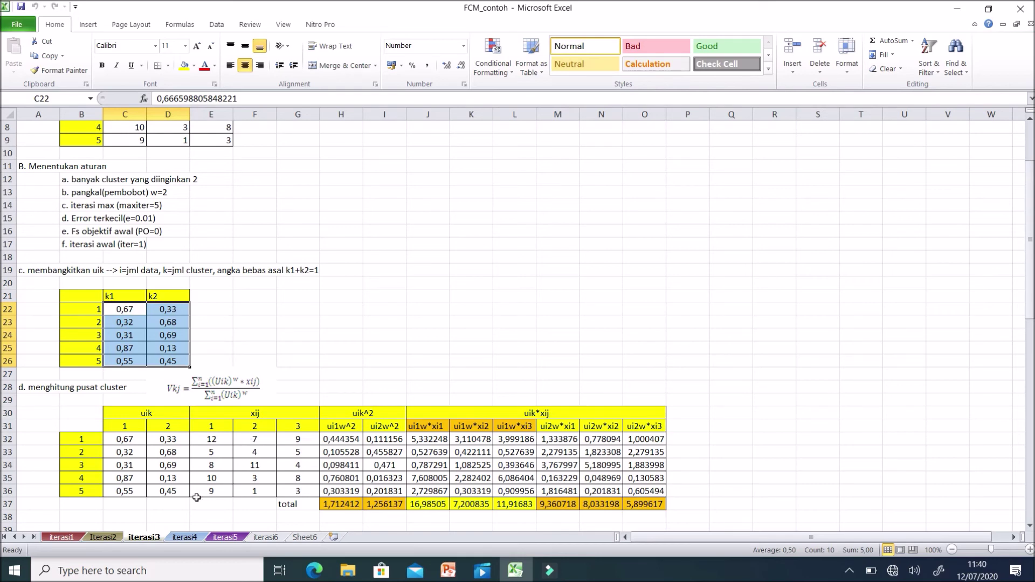
# Compare the updated k1 and k2 table at the end of Iterasi2 with the starting memberships on iterasi3
pyautogui.click(115, 536)
pyautogui.click(297, 426)
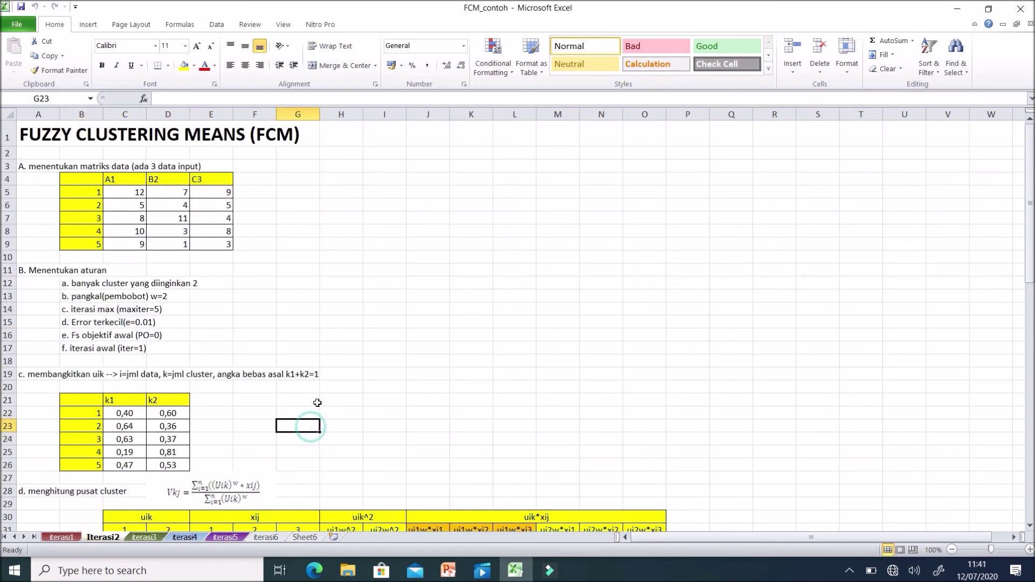
pyautogui.scroll(-10, 317, 403)
pyautogui.scroll(-10, 317, 403)
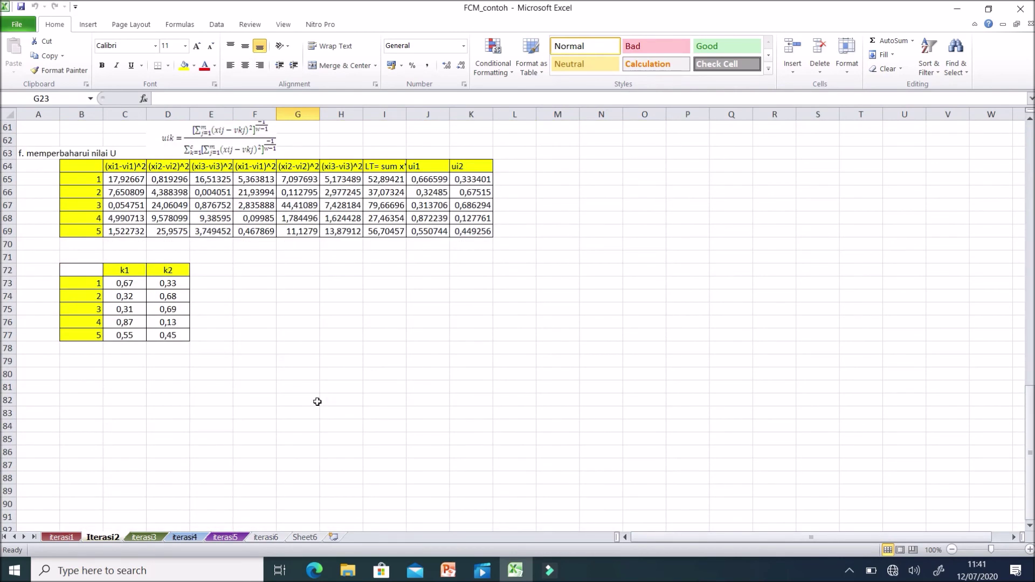
pyautogui.scroll(1, 317, 402)
pyautogui.moveTo(131, 325); pyautogui.dragTo(172, 375)
pyautogui.click(159, 536)
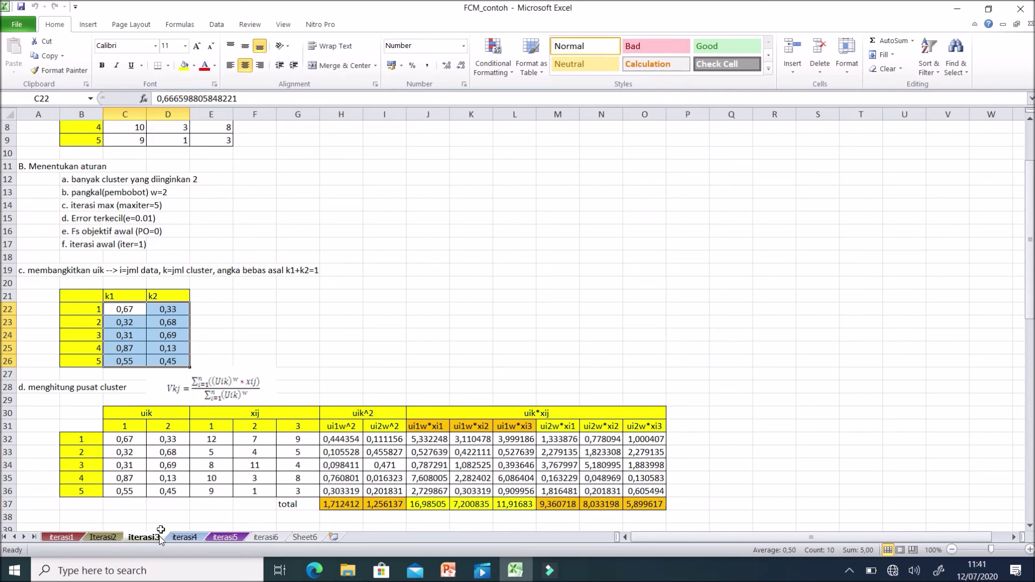
# Compare the objective function total in I60 of iterasi3 with its FO entry on Sheet6, and examine the error formula in C26
pyautogui.scroll(-7, 227, 351)
pyautogui.scroll(-6, 227, 351)
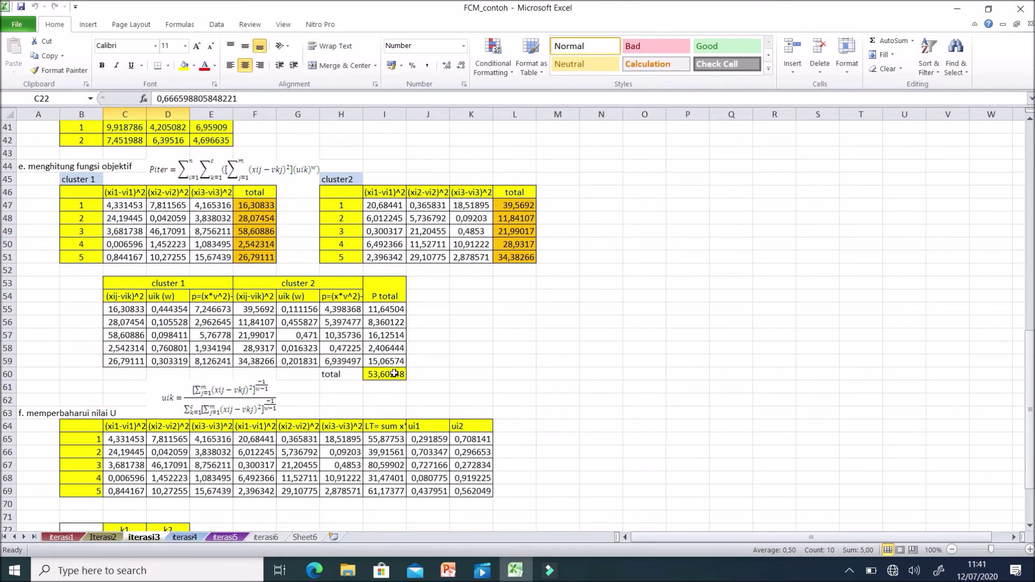
pyautogui.click(394, 374)
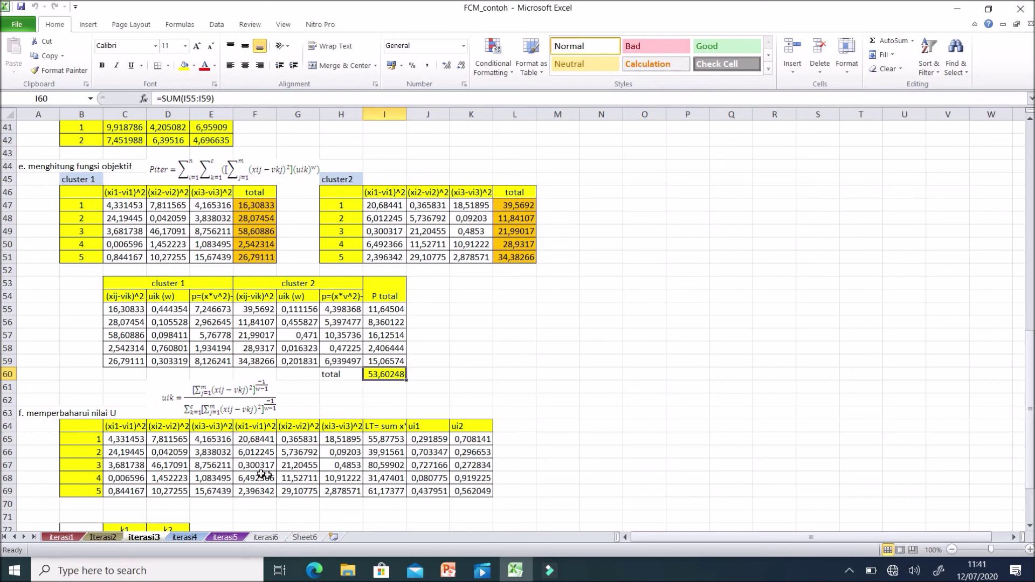
pyautogui.click(303, 538)
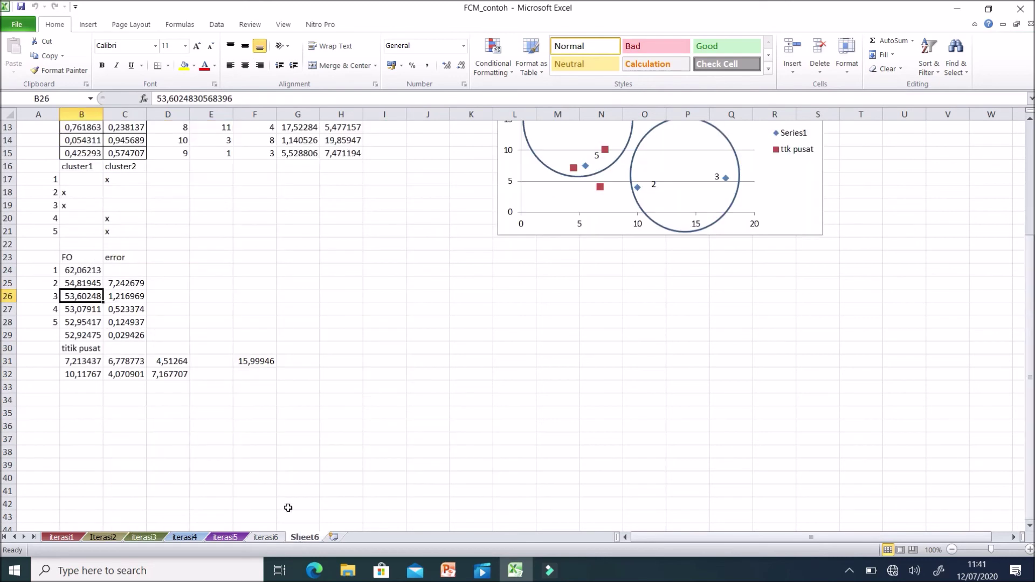
pyautogui.click(90, 307)
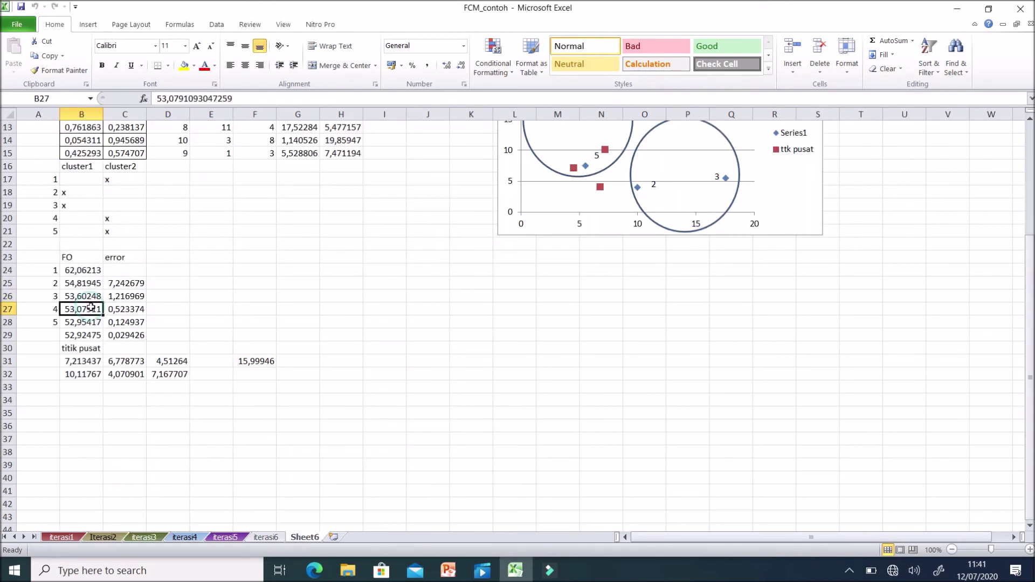
pyautogui.click(133, 310)
pyautogui.click(91, 295)
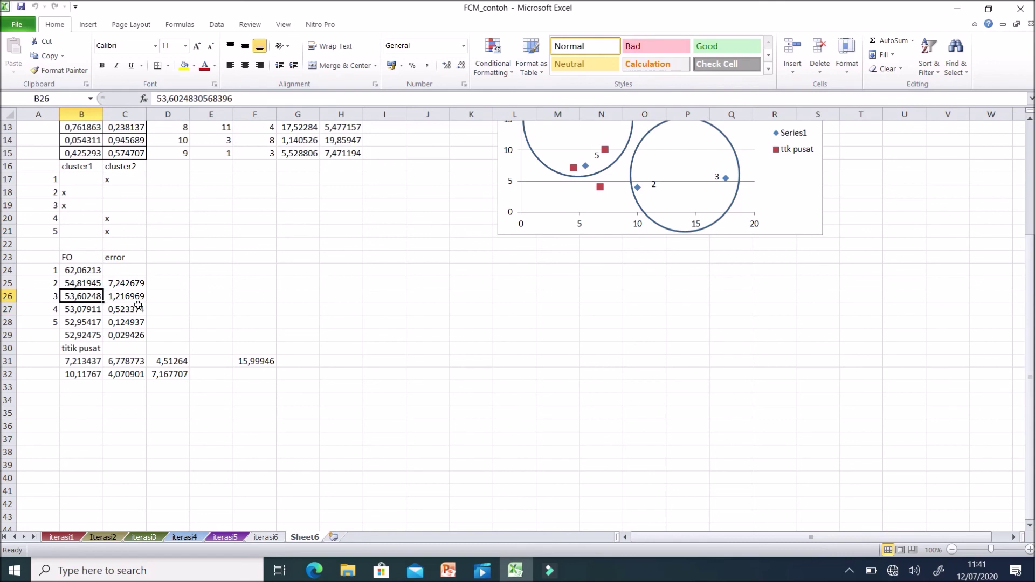
pyautogui.click(133, 297)
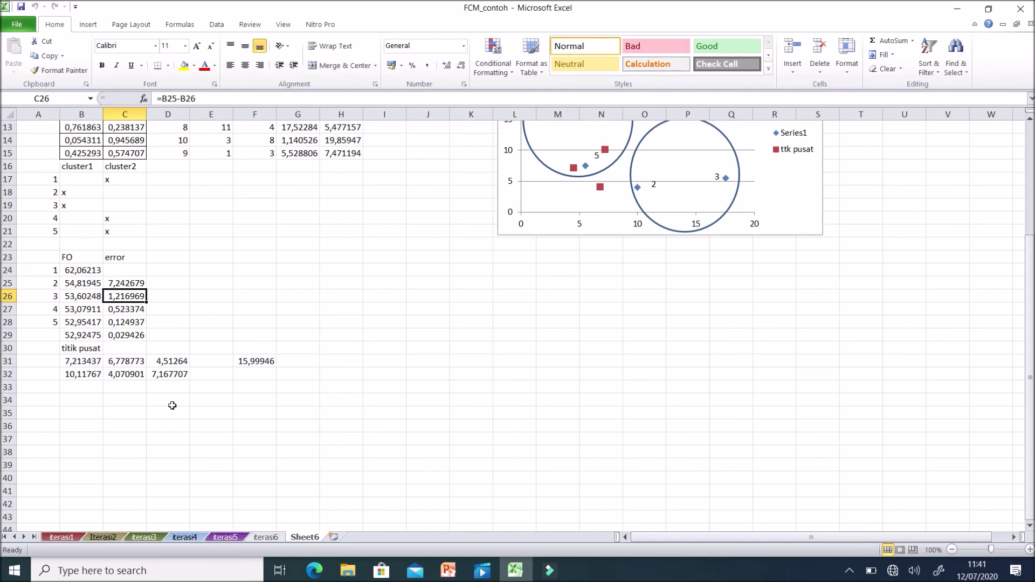
# Examine how the error in C25 of Sheet6 is derived from the FO values in B24 and B25
pyautogui.click(125, 337)
pyautogui.click(54, 342)
pyautogui.moveTo(76, 274); pyautogui.dragTo(80, 281)
pyautogui.click(125, 283)
pyautogui.click(84, 280)
pyautogui.click(84, 274)
pyautogui.click(93, 283)
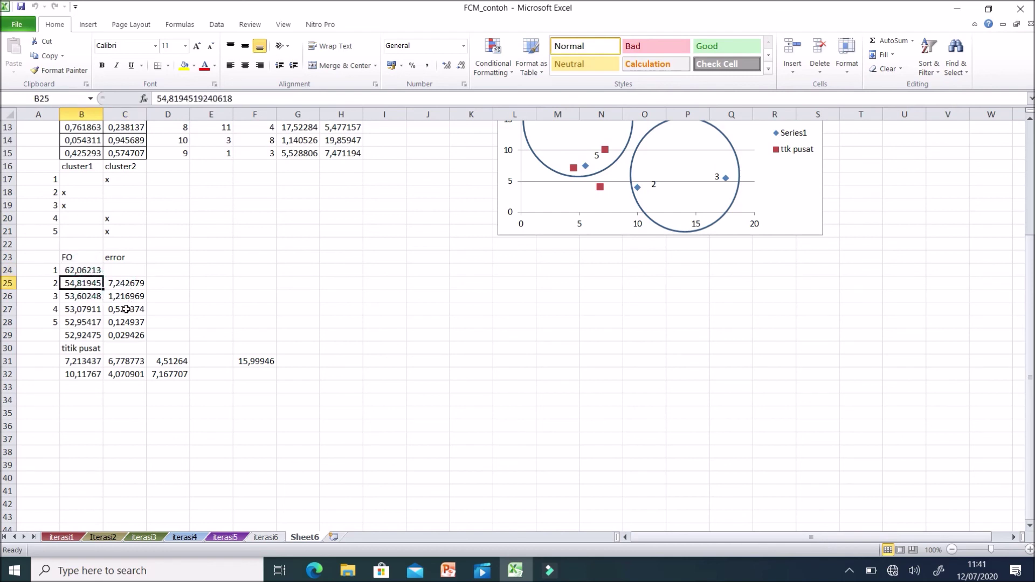
# Compare the last FO entry on Sheet6 with the total on iterasi6, and inspect the error formula in C29
pyautogui.click(93, 338)
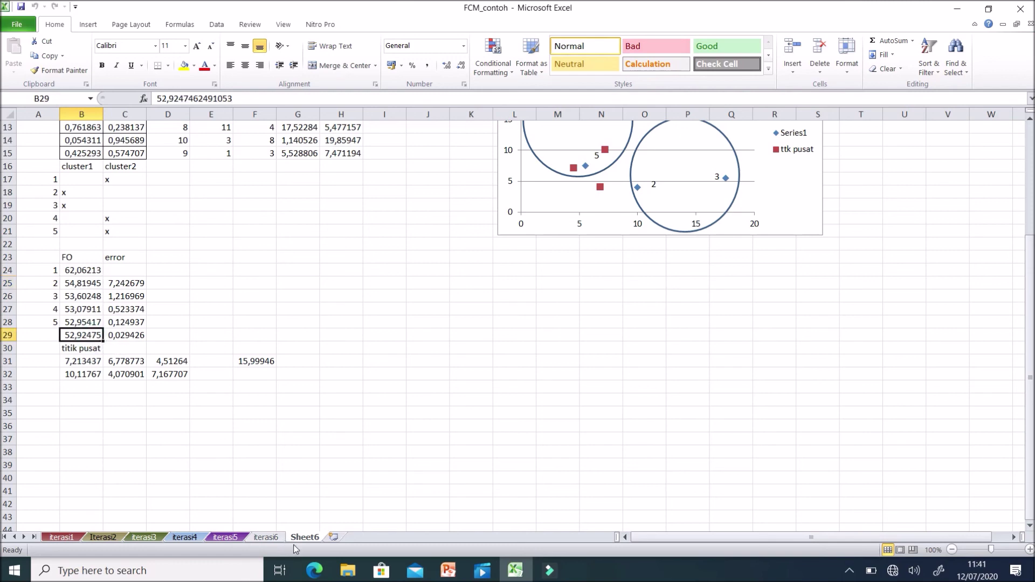
pyautogui.click(267, 538)
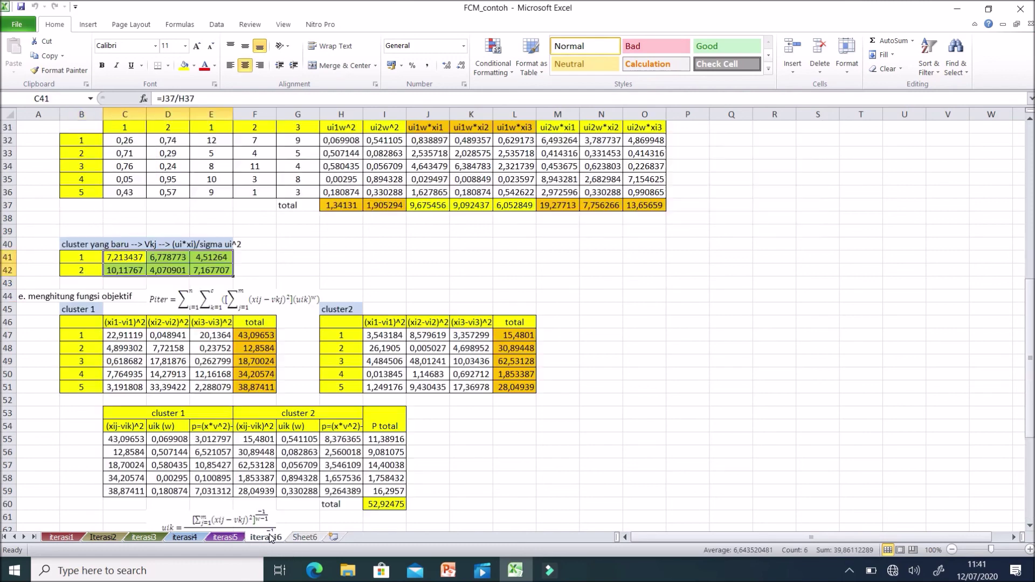
pyautogui.click(304, 537)
pyautogui.click(119, 348)
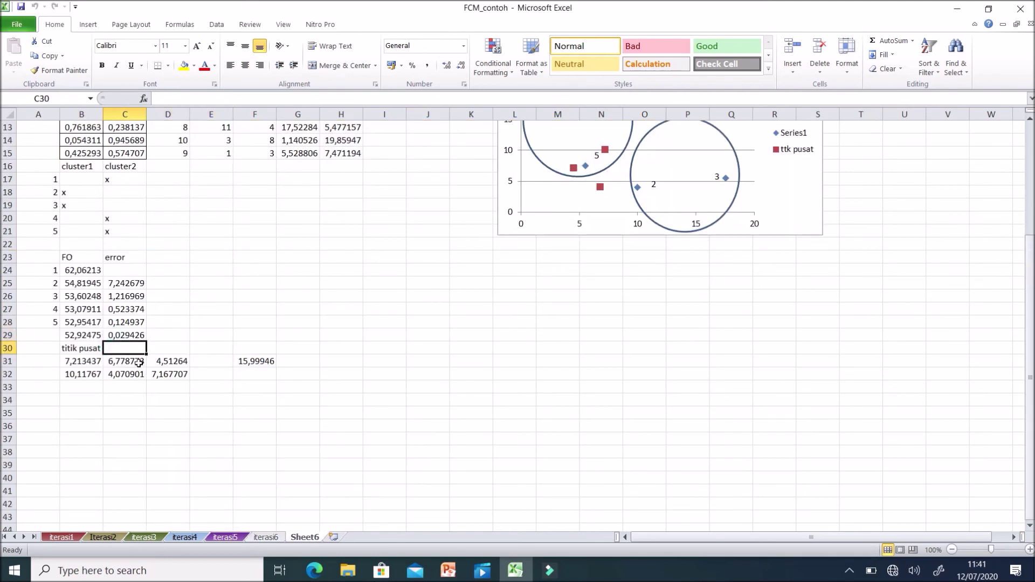
pyautogui.click(117, 334)
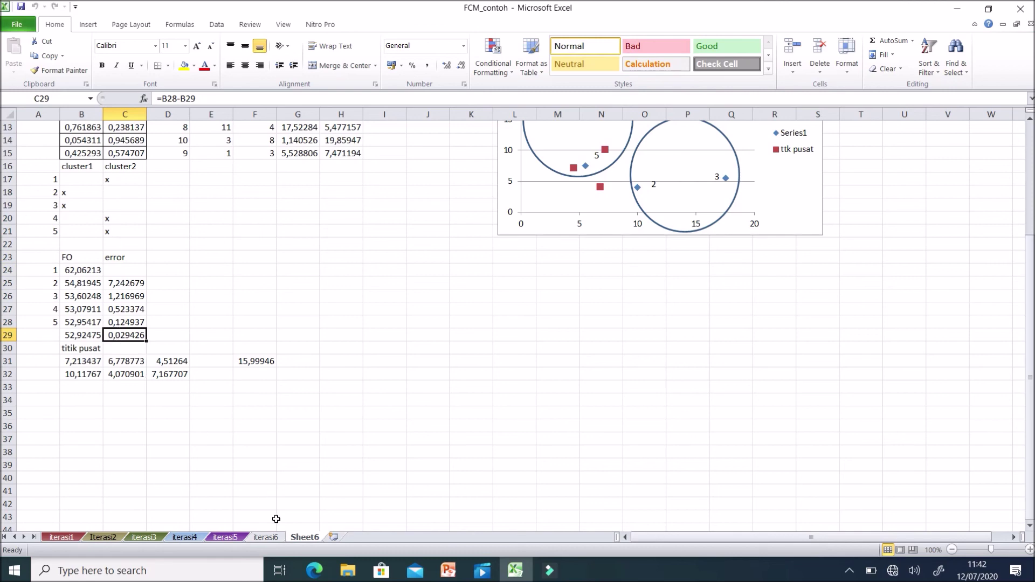
# Review the iterasi6 calculations and examine the new cluster centre values in C41:E42
pyautogui.click(265, 538)
pyautogui.click(601, 243)
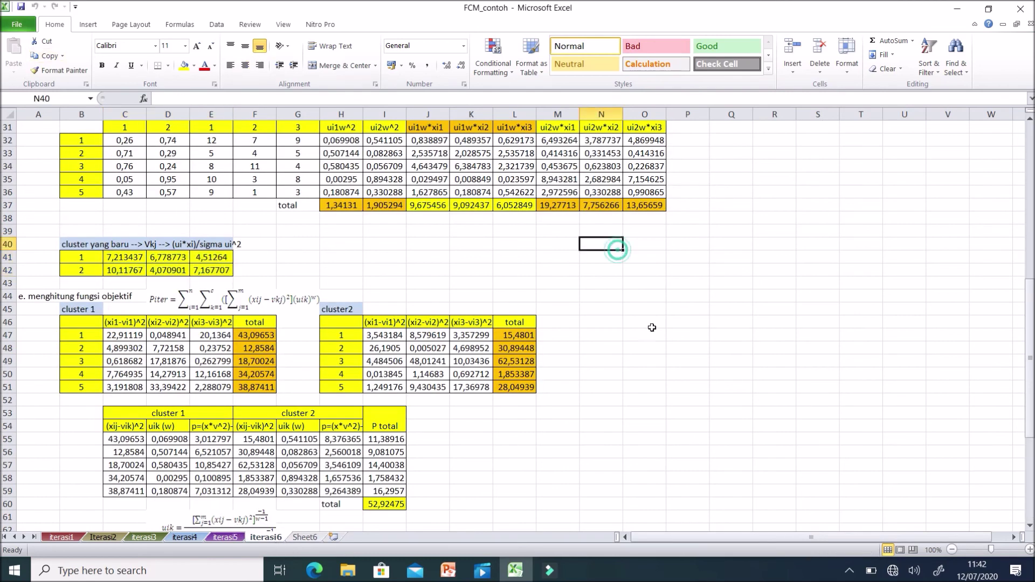
pyautogui.scroll(7, 655, 392)
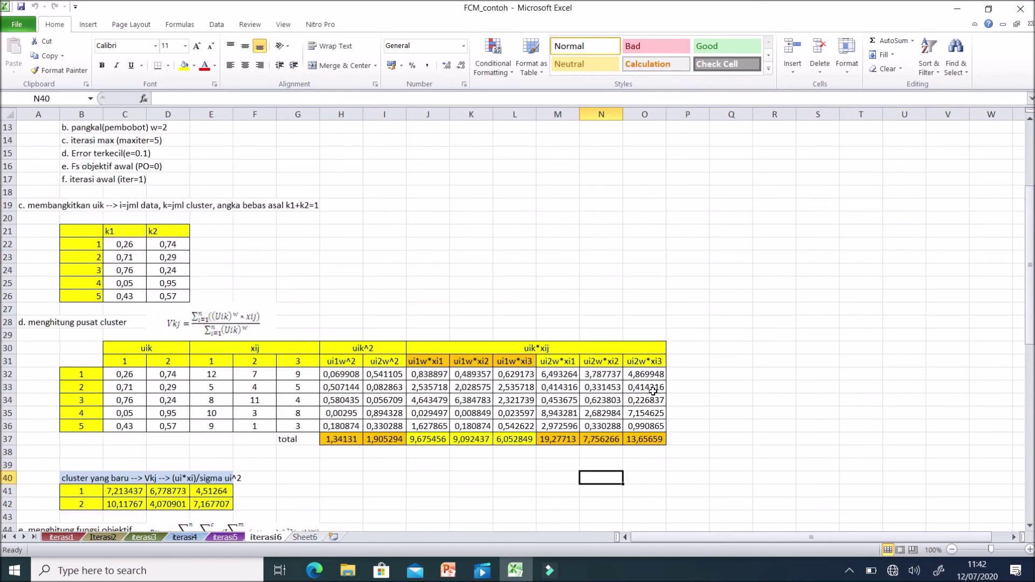
pyautogui.scroll(-7, 652, 393)
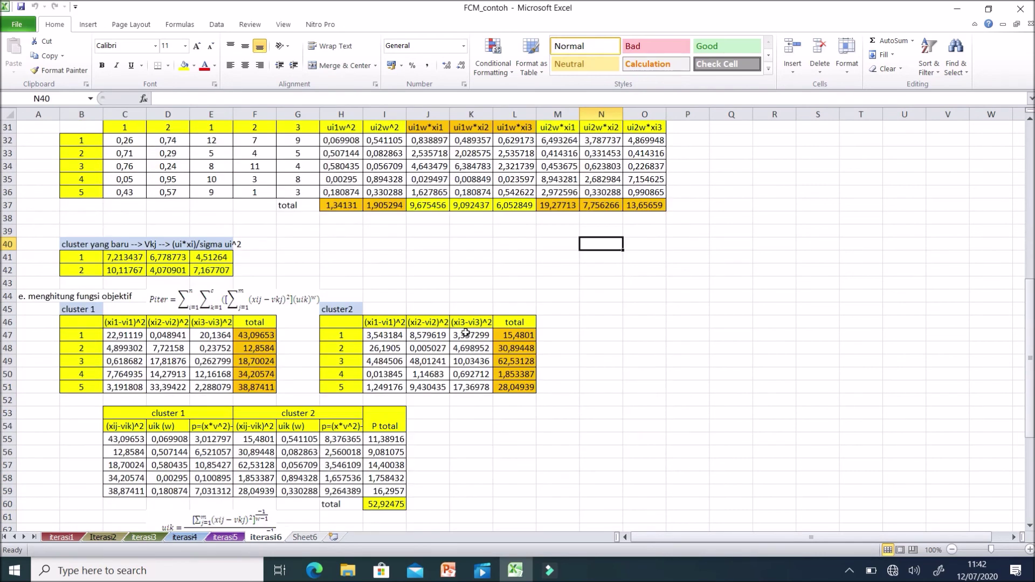
pyautogui.moveTo(130, 257); pyautogui.dragTo(229, 270)
pyautogui.click(349, 287)
pyautogui.moveTo(130, 258); pyautogui.dragTo(218, 271)
pyautogui.click(328, 280)
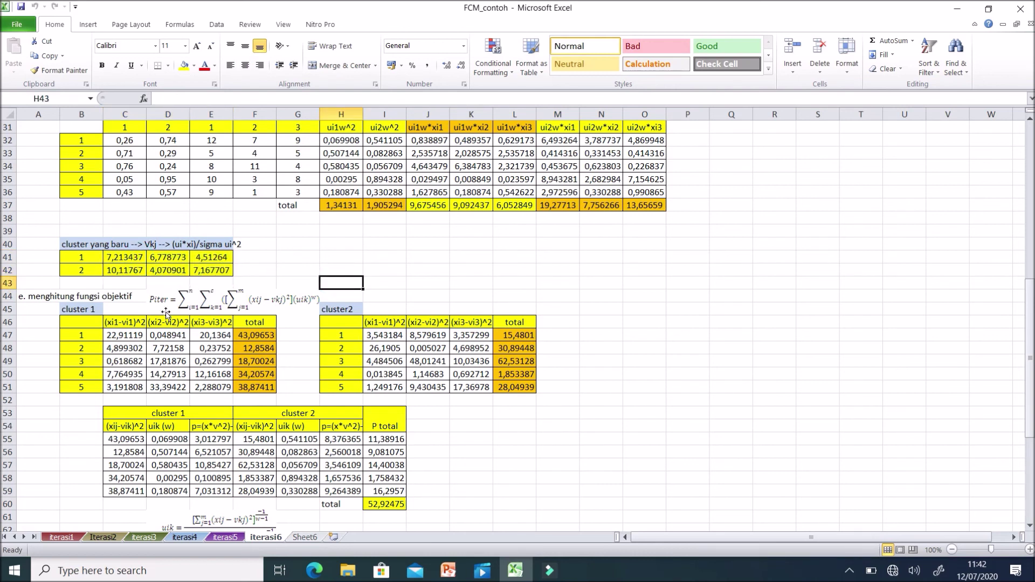
# Examine the new cluster centres in C41:E42 of iterasi6 against the initial memberships and clustering rules above them
pyautogui.click(124, 261)
pyautogui.moveTo(123, 261); pyautogui.dragTo(221, 272)
pyautogui.scroll(7, 287, 267)
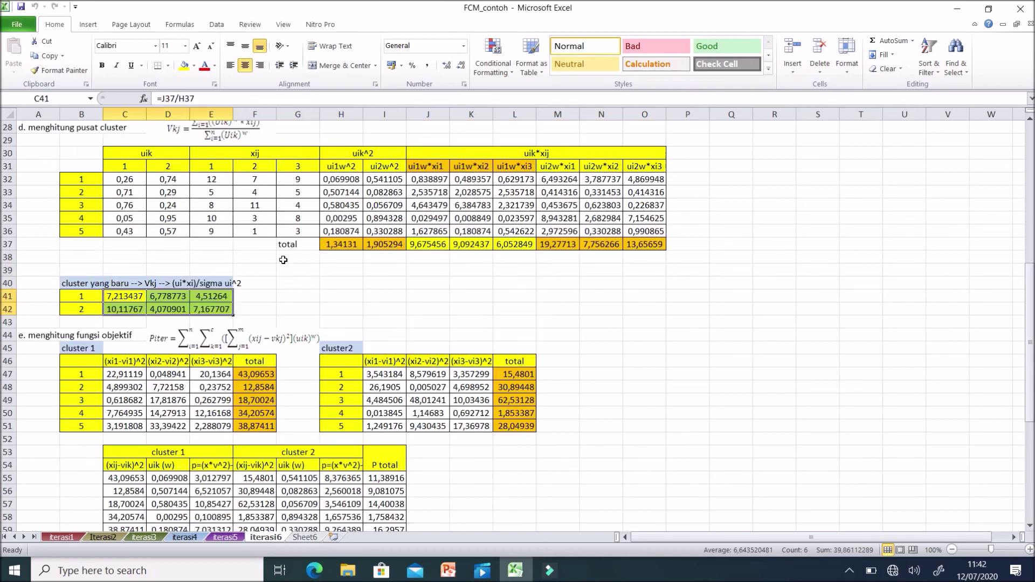
pyautogui.scroll(3, 283, 260)
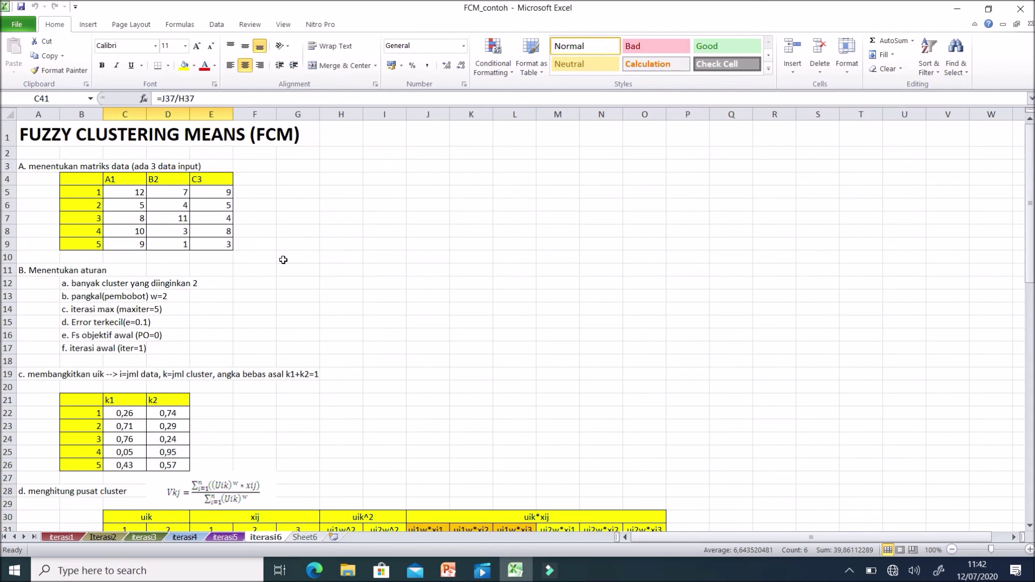
pyautogui.scroll(-5, 283, 260)
pyautogui.scroll(5, 282, 260)
pyautogui.scroll(-4, 282, 257)
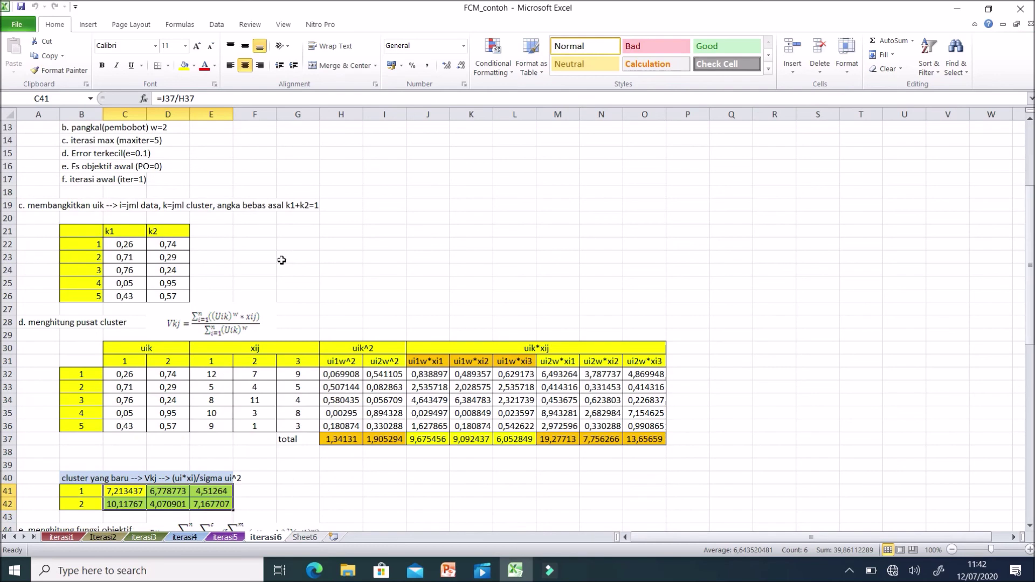
pyautogui.scroll(4, 289, 236)
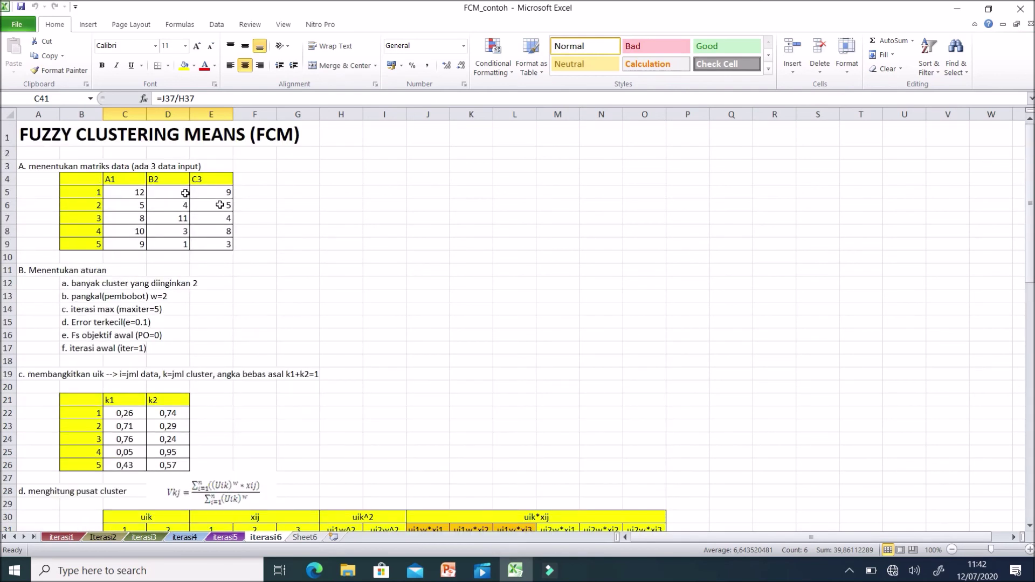
# Highlight the input data matrix C5:E9 on iterasi6 and review the calculations down to the updated memberships k1 and k2
pyautogui.moveTo(143, 195); pyautogui.dragTo(226, 244)
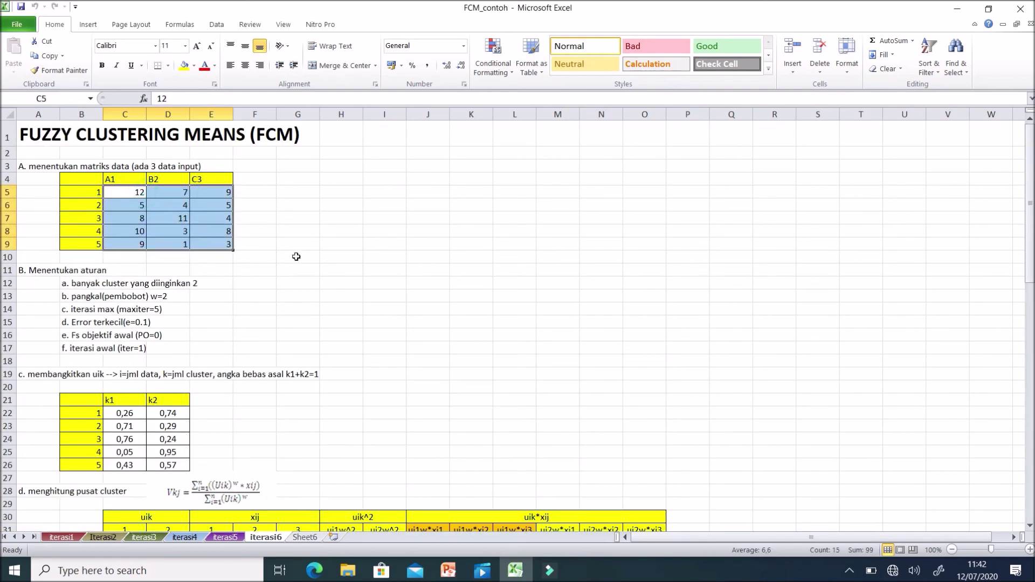
pyautogui.scroll(-6, 329, 343)
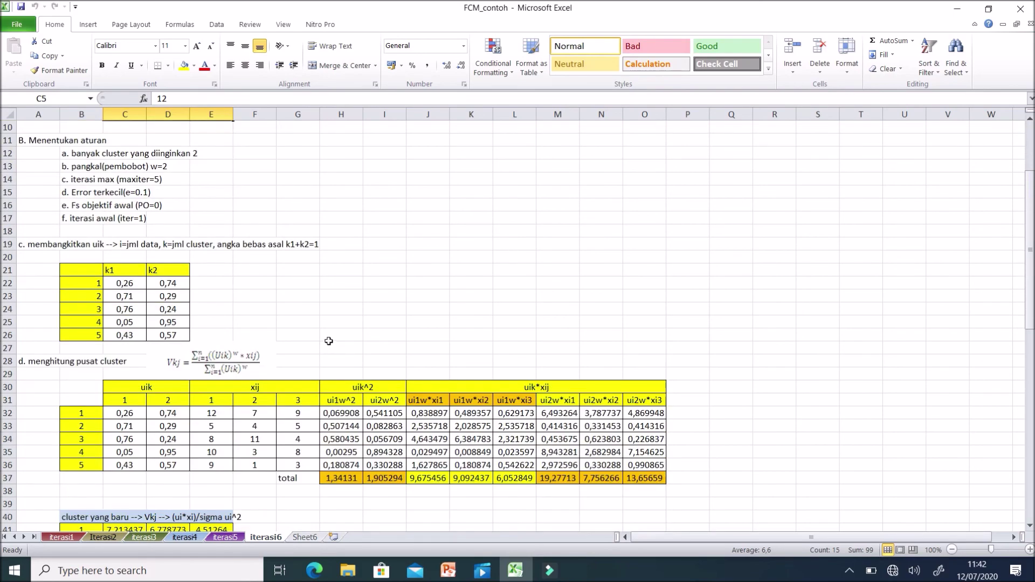
pyautogui.scroll(-9, 328, 340)
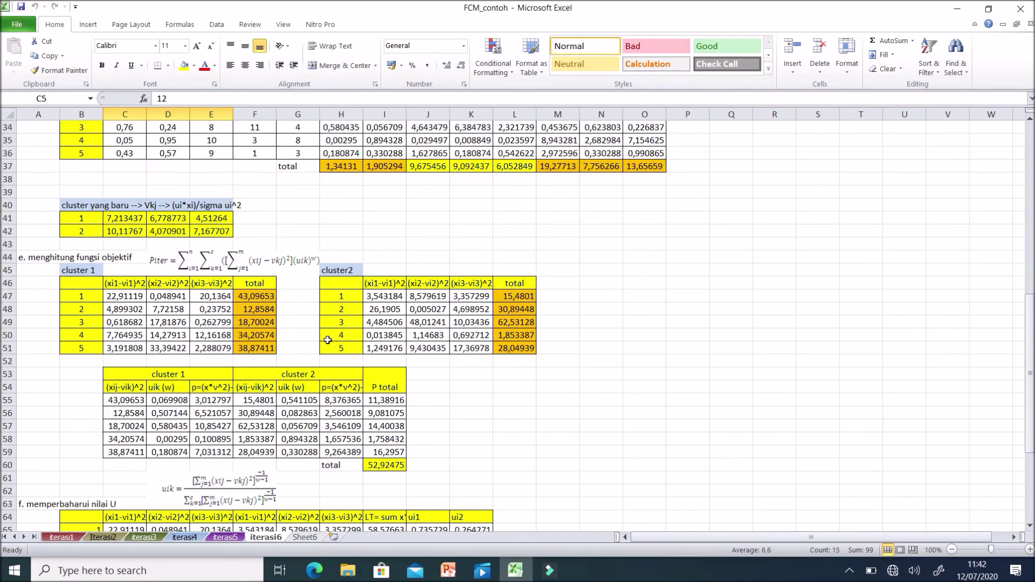
pyautogui.scroll(-3, 328, 339)
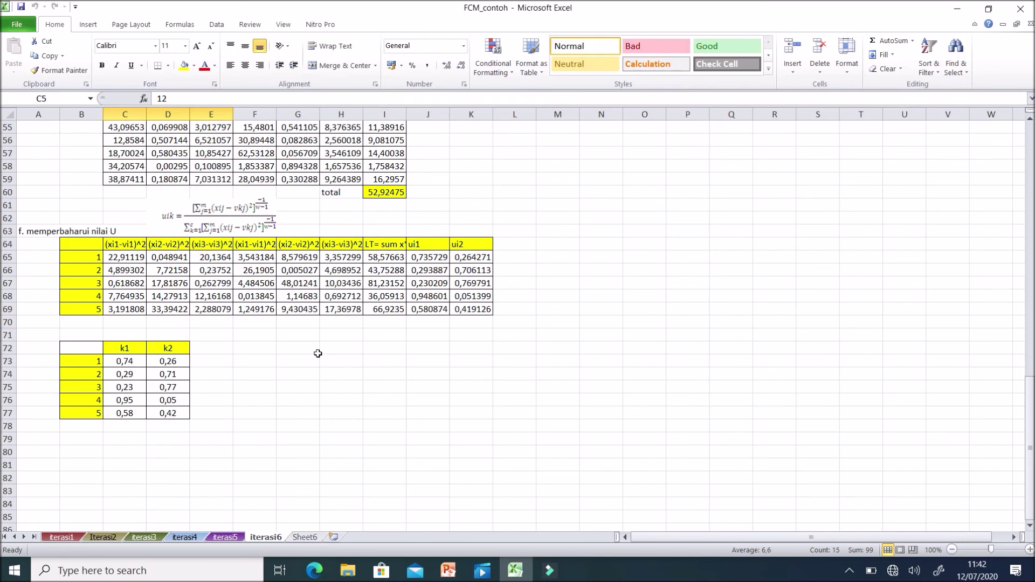
# Return to Sheet6 and examine the table of FO and error values for all iterations
pyautogui.click(304, 537)
pyautogui.click(261, 411)
pyautogui.moveTo(52, 251); pyautogui.dragTo(143, 333)
pyautogui.click(215, 346)
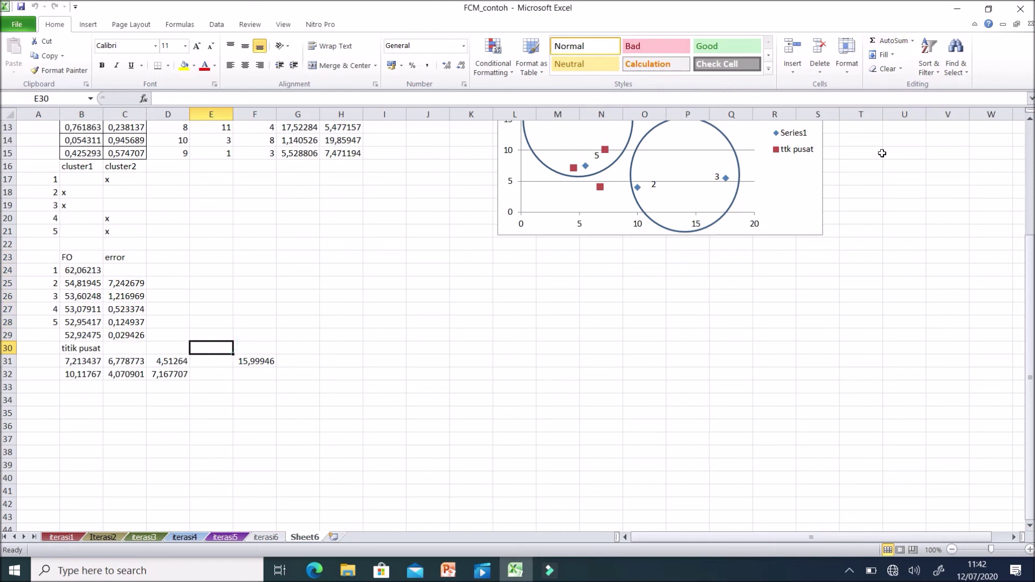